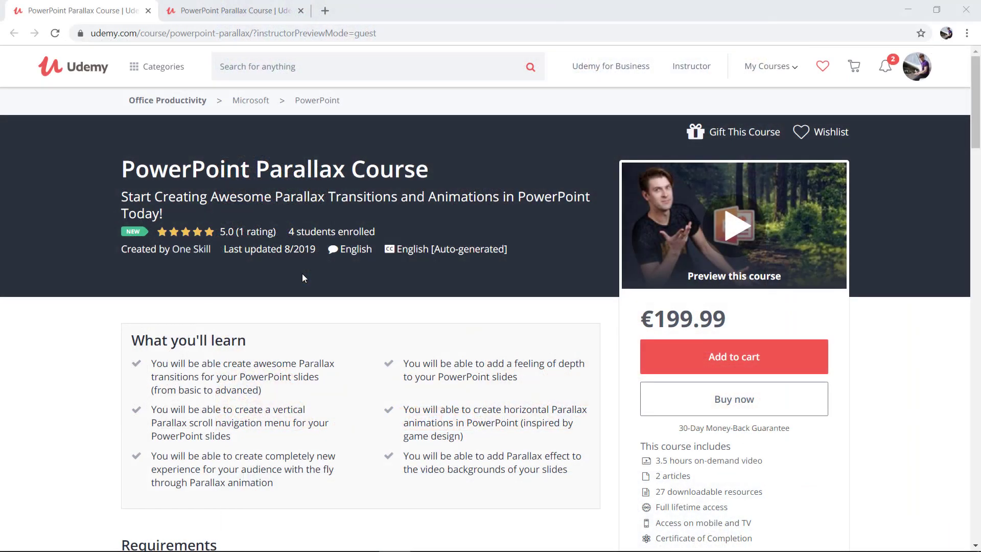
Browse the PowerPoint Parallax Course page, highlighting the course title and price.
scroll(302, 278, "down", 5)
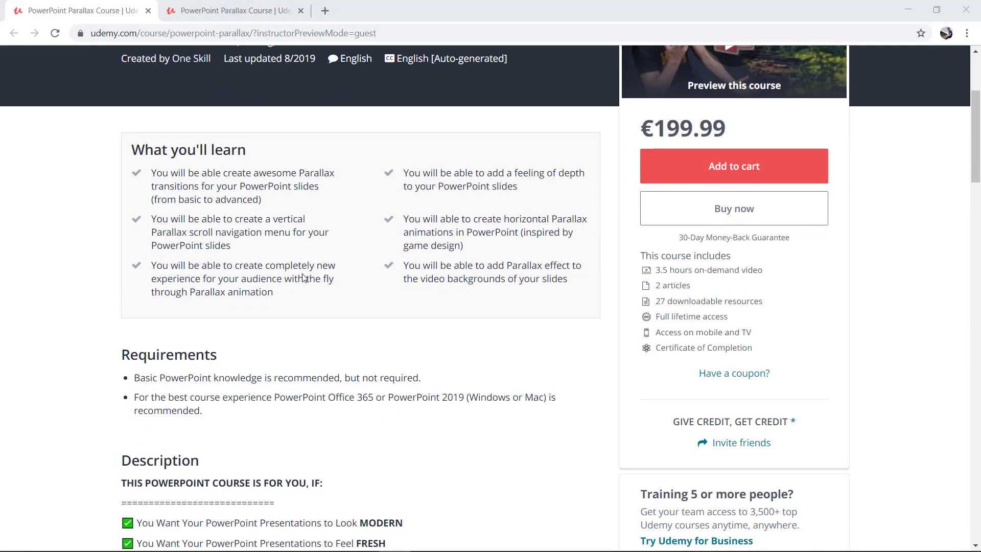
scroll(304, 278, "up", 4)
scroll(304, 278, "up", 1)
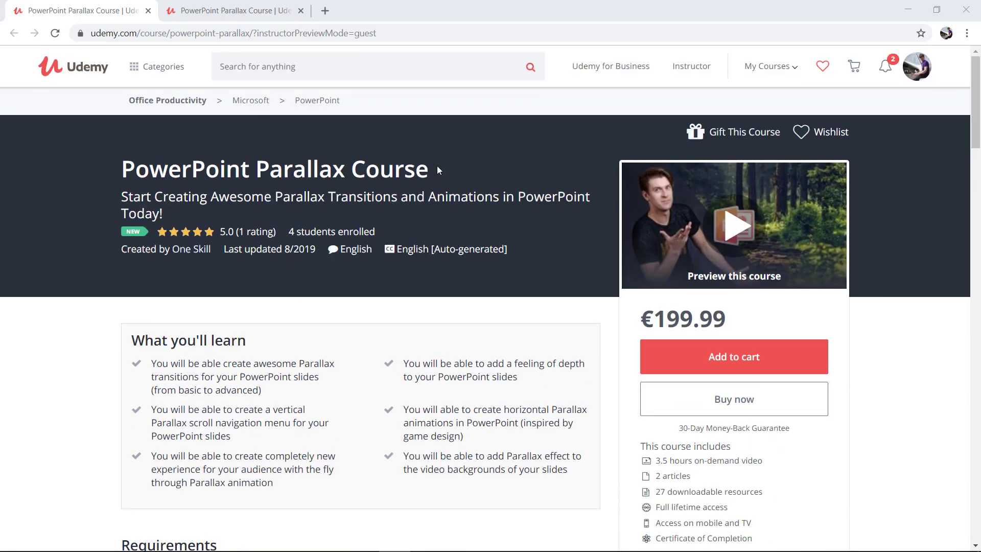
left_click_drag(433, 170, 351, 170)
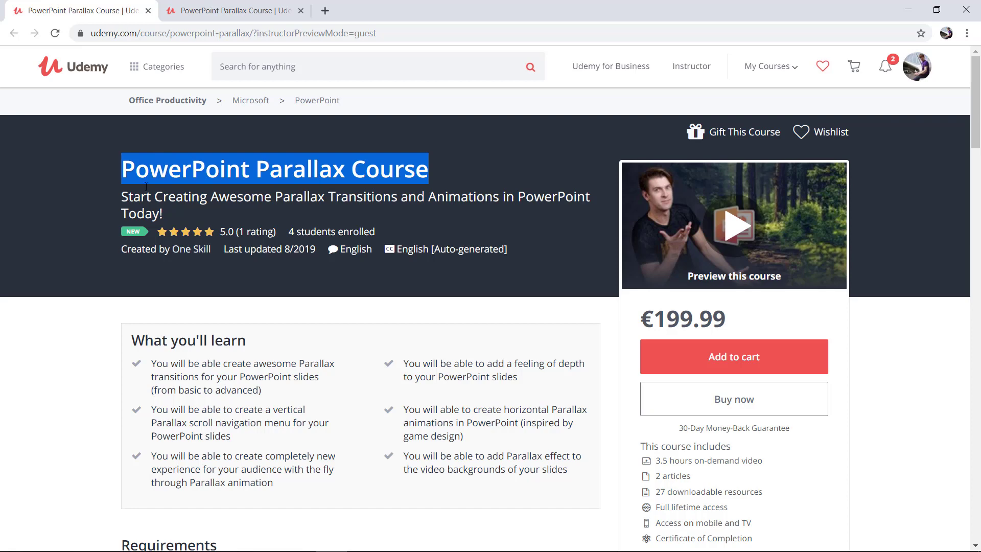
left_click(311, 315)
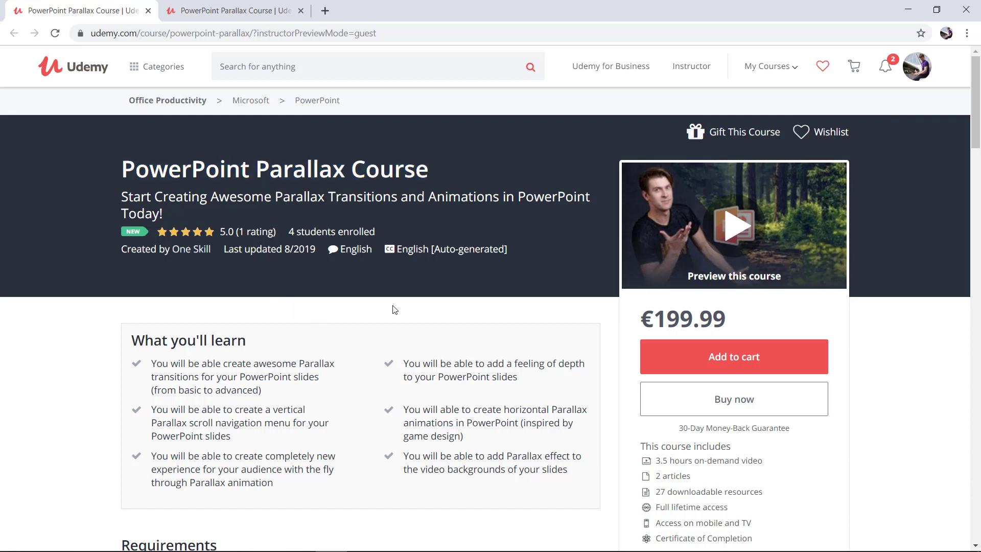
scroll(395, 309, "down", 3)
scroll(394, 310, "up", 3)
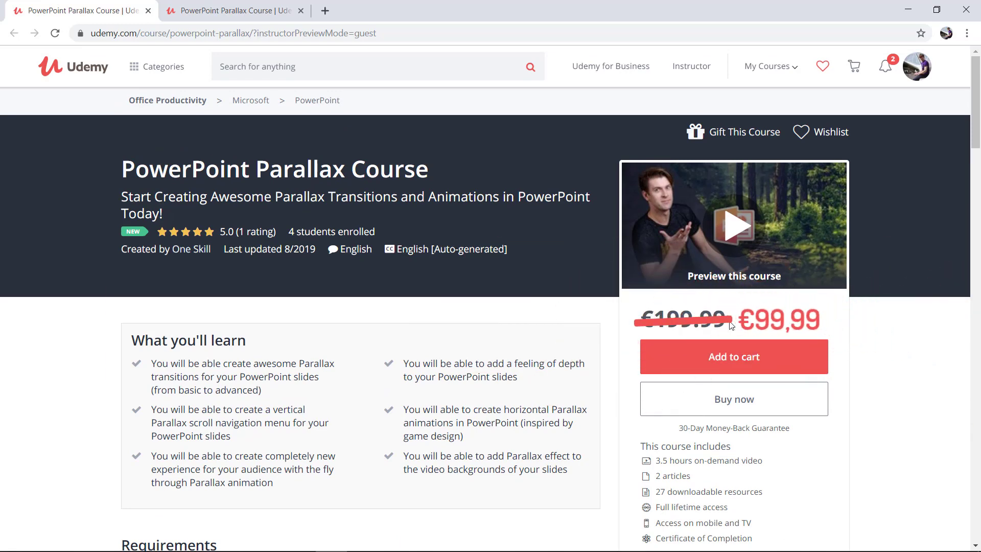
left_click_drag(726, 318, 658, 316)
In the course player, open lecture 43, How To Create Parallax Portfolio Animation.
key("ctrl+Tab")
scroll(837, 218, "down", 8)
scroll(837, 218, "down", 20)
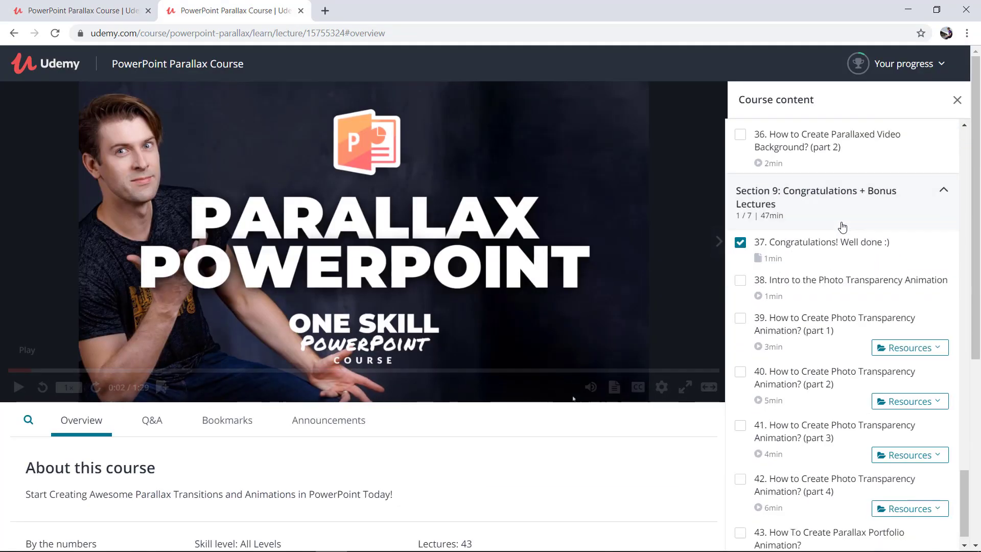
left_click(840, 517)
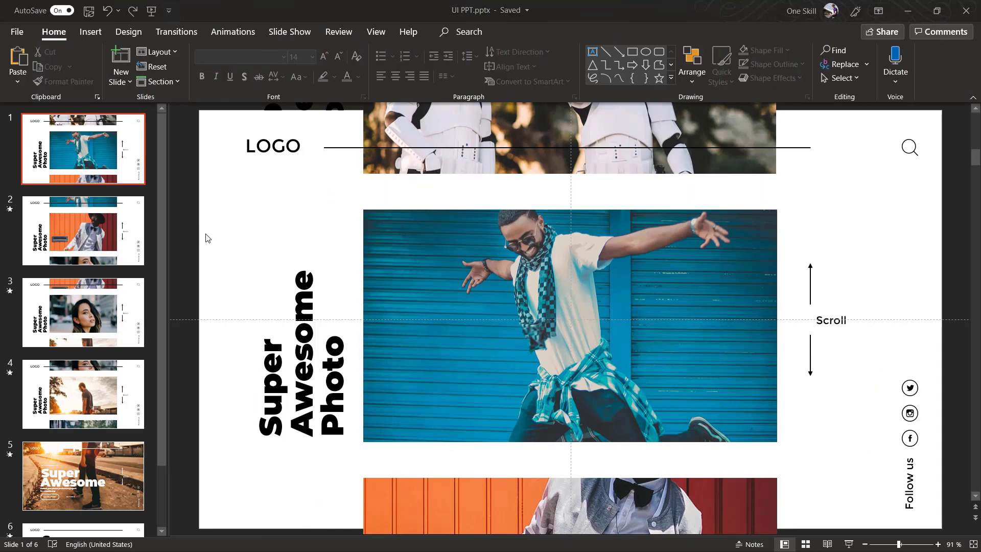
scroll(207, 238, "down", 4)
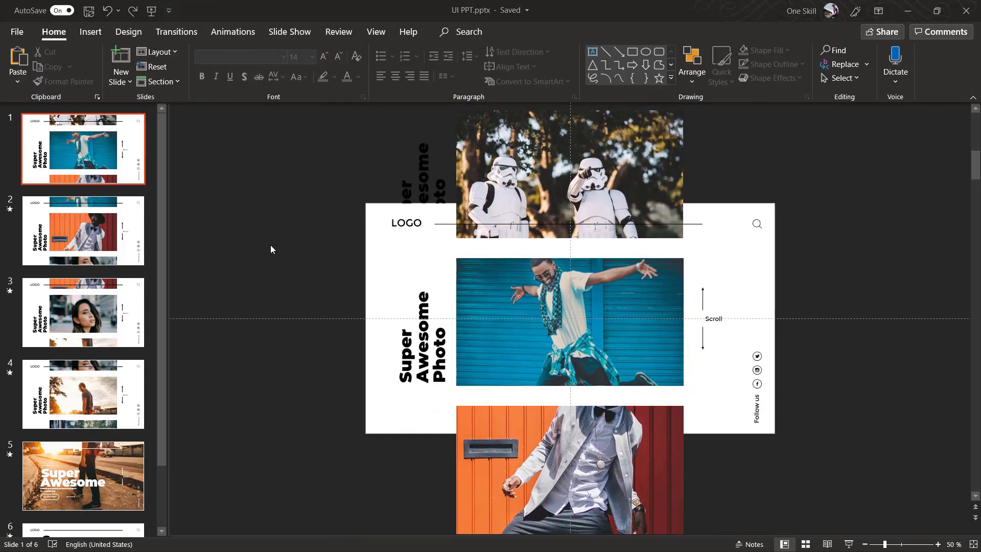
scroll(270, 244, "down", 2)
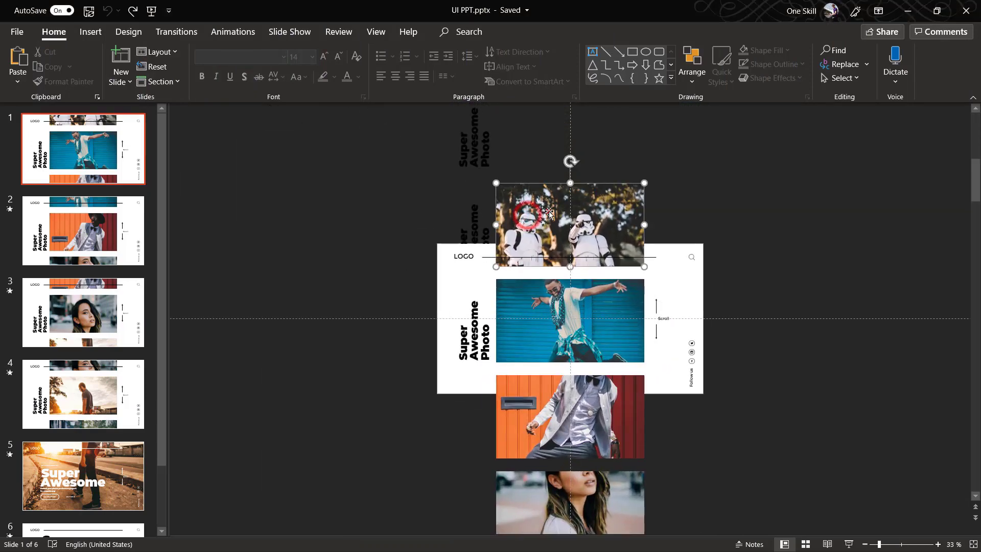
left_click(526, 215)
left_click(552, 300)
left_click(576, 428)
left_click(587, 489)
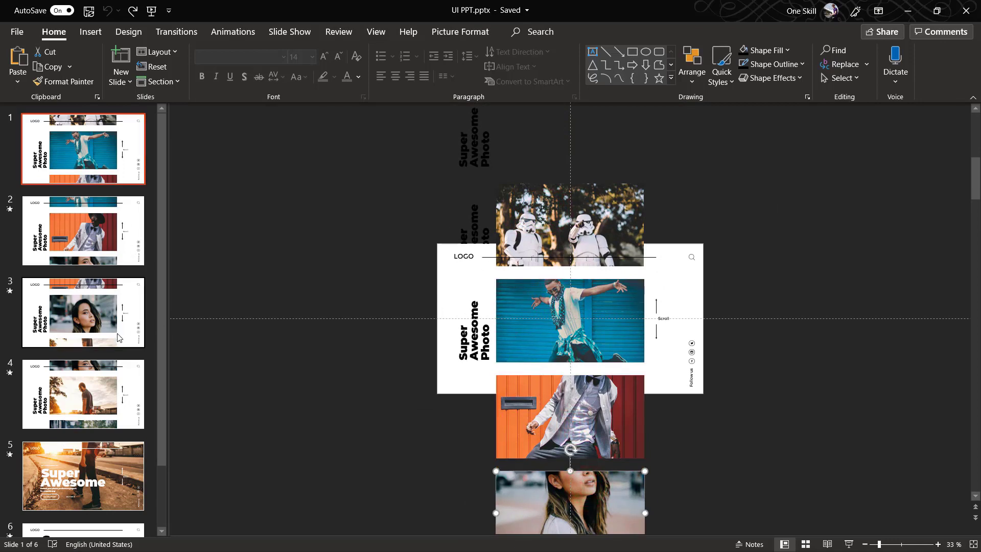
left_click(114, 221)
left_click(116, 295)
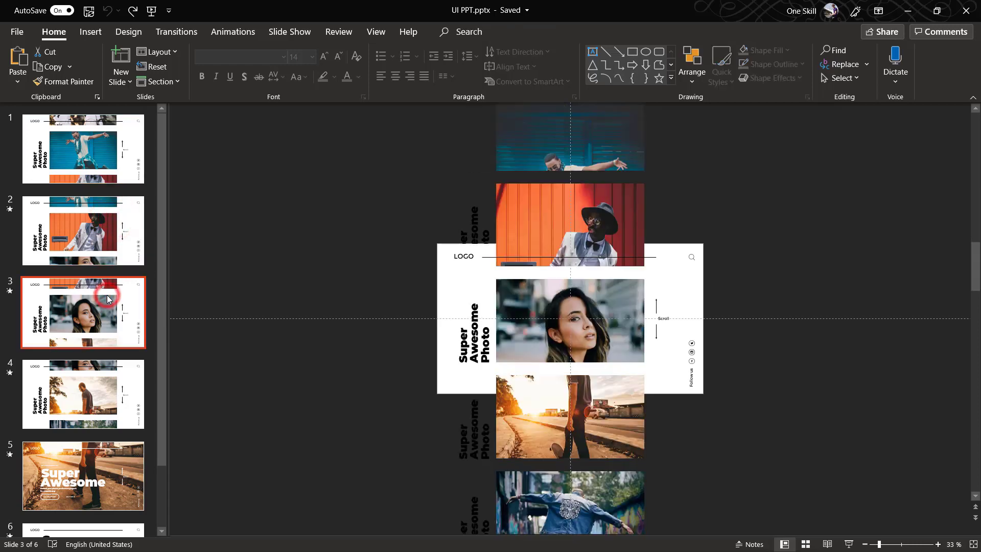
left_click(115, 385)
left_click(113, 128)
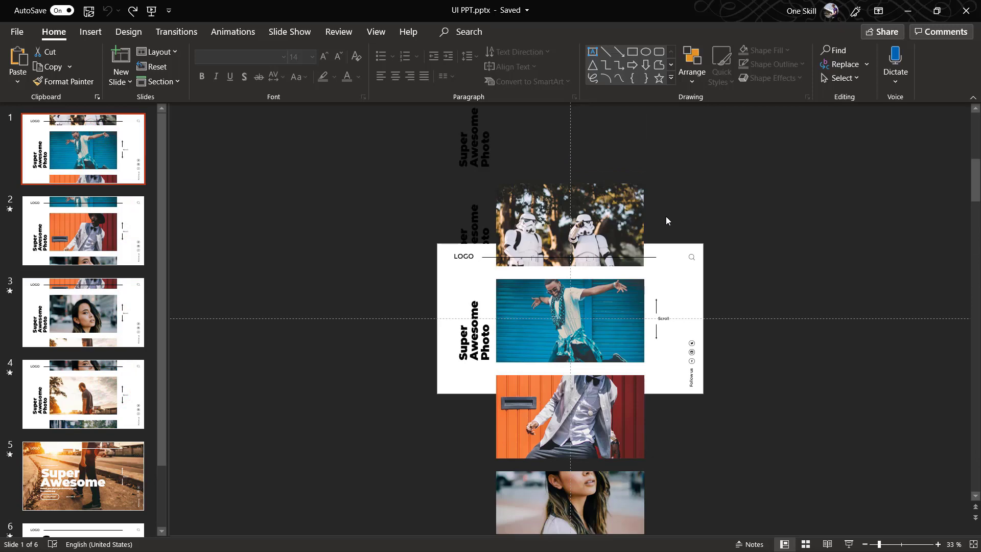
key("alt+Tab")
Give the empty Presentation2 slide the Blank layout.
left_click(825, 290)
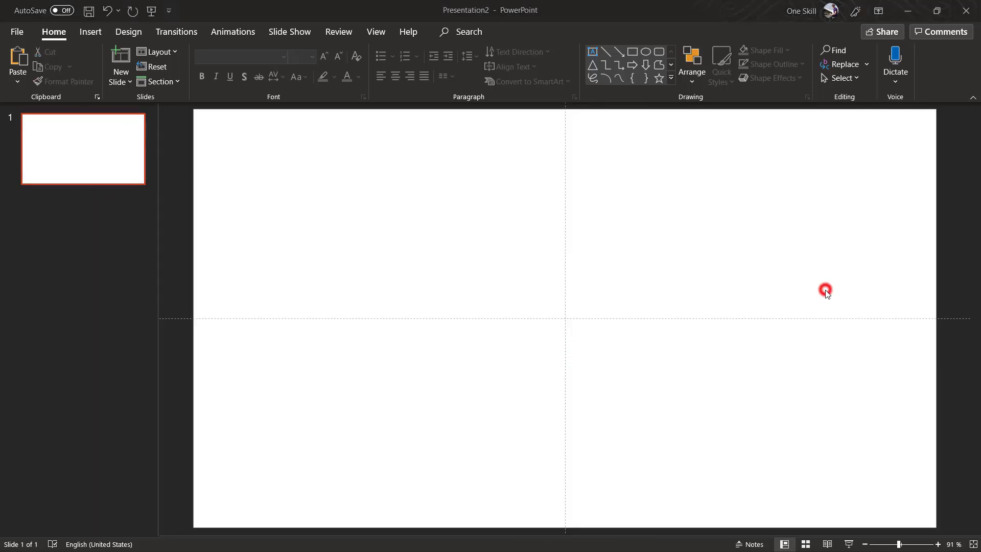
left_click(517, 228)
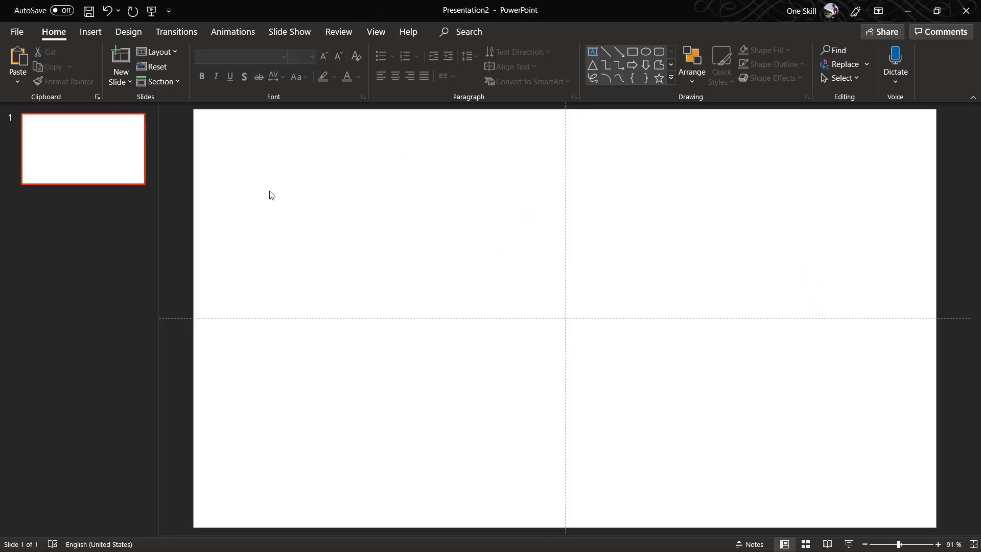
left_click(159, 51)
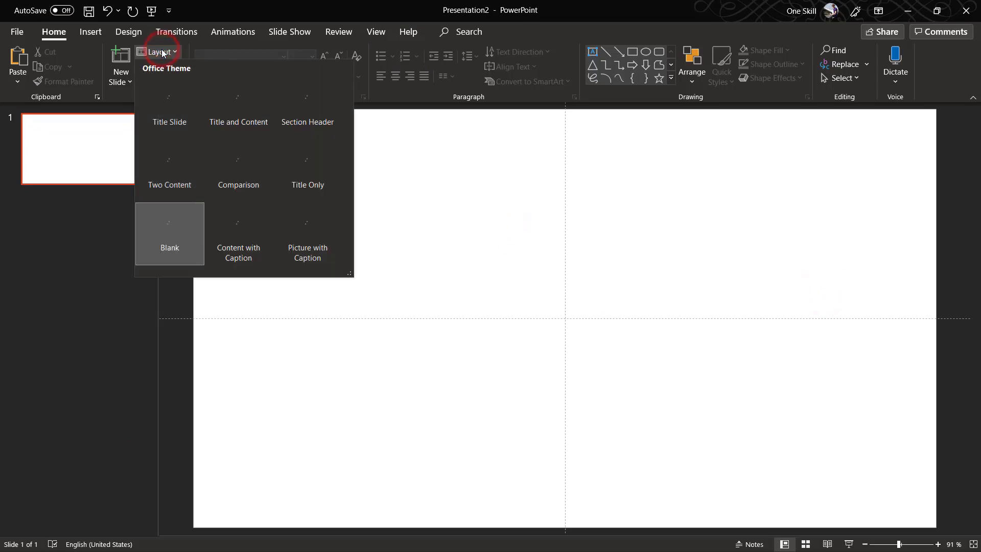
left_click(170, 101)
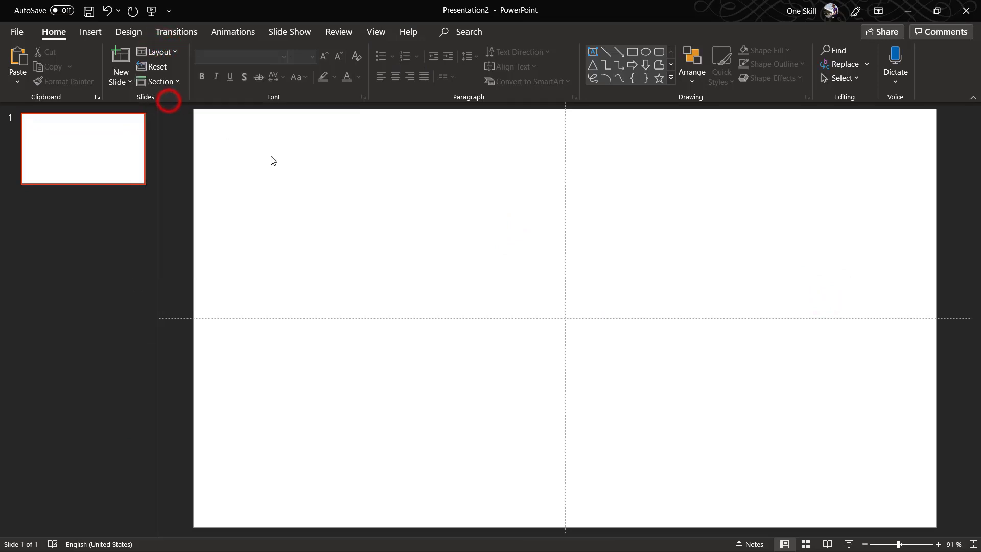
left_click(151, 56)
left_click(183, 218)
Turn on the slide guides, then bring the Unsplash photos browser forward.
left_click(378, 32)
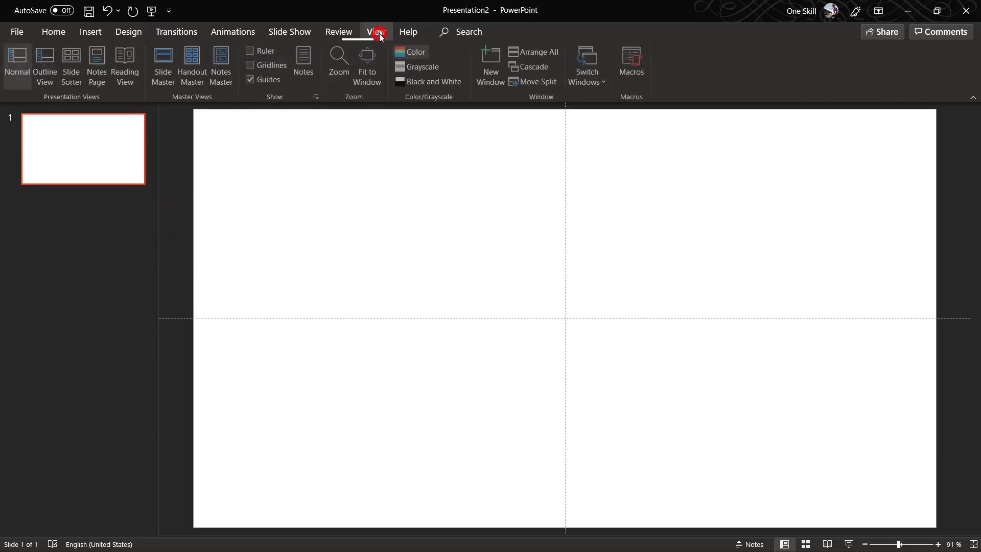
left_click(251, 80)
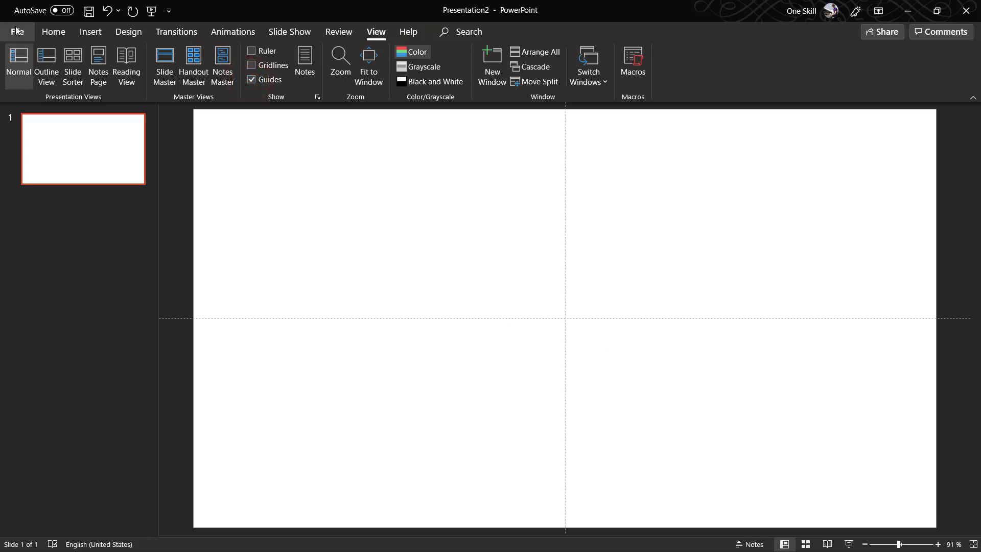
left_click(53, 32)
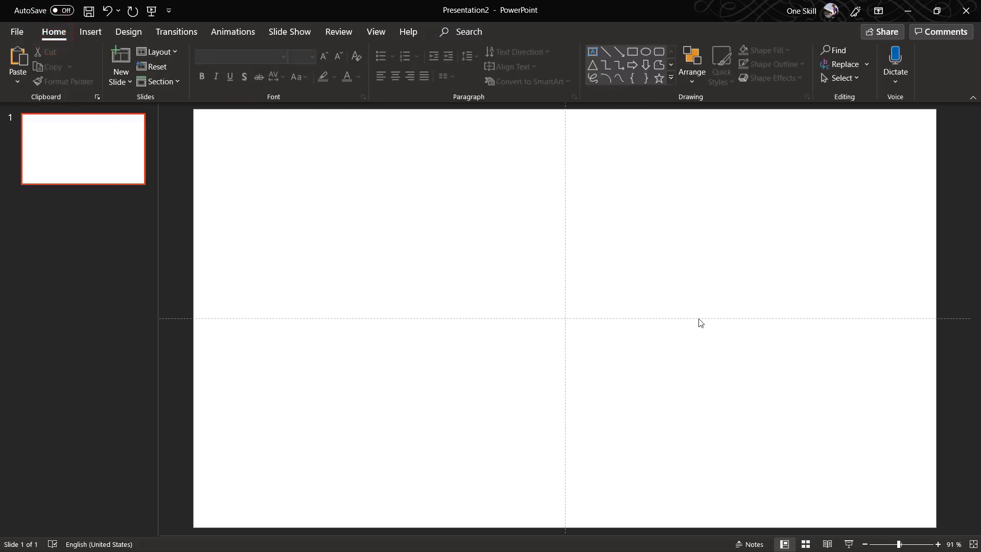
key("alt+Tab")
left_click(872, 312)
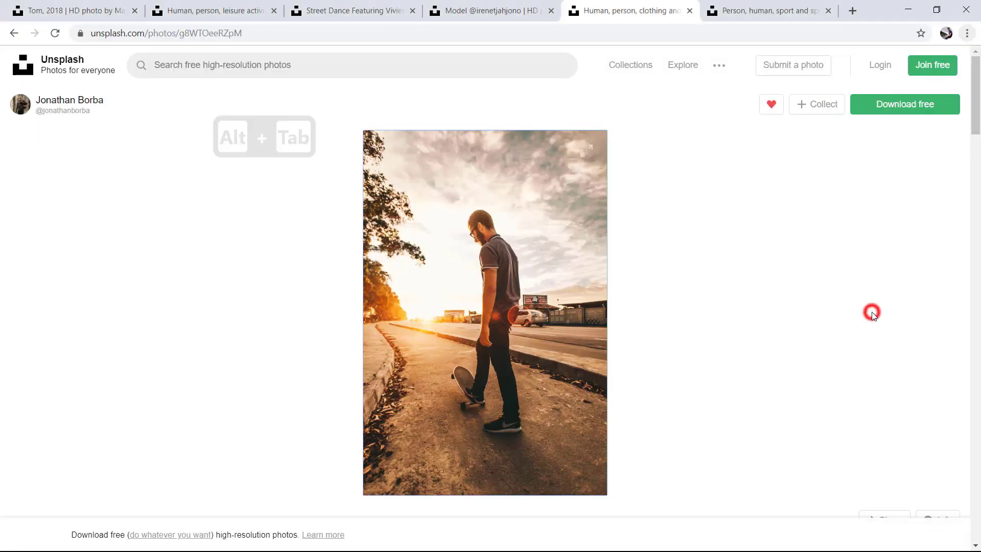
Look through the six Unsplash photo tabs, ending on the denim-jacket man photo.
left_click(80, 10)
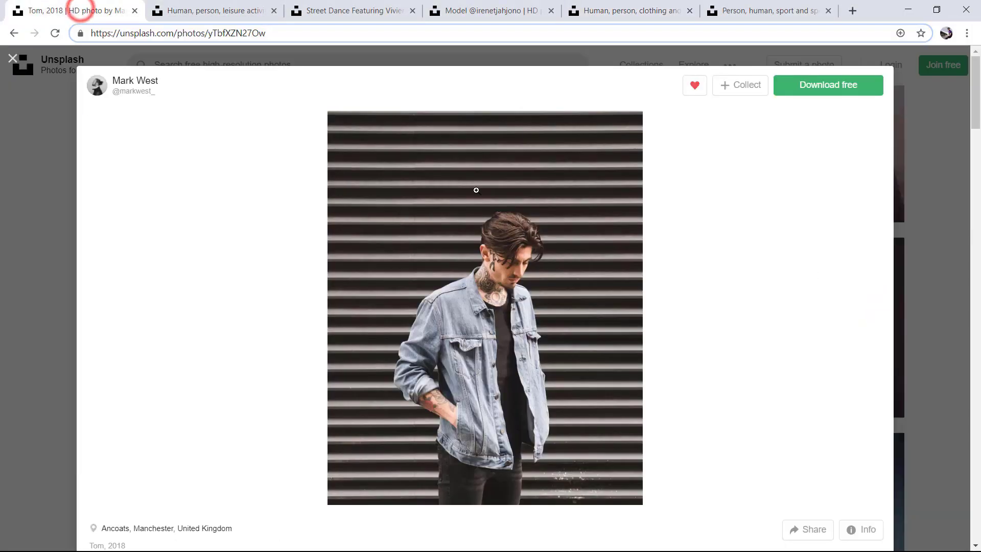
left_click(219, 10)
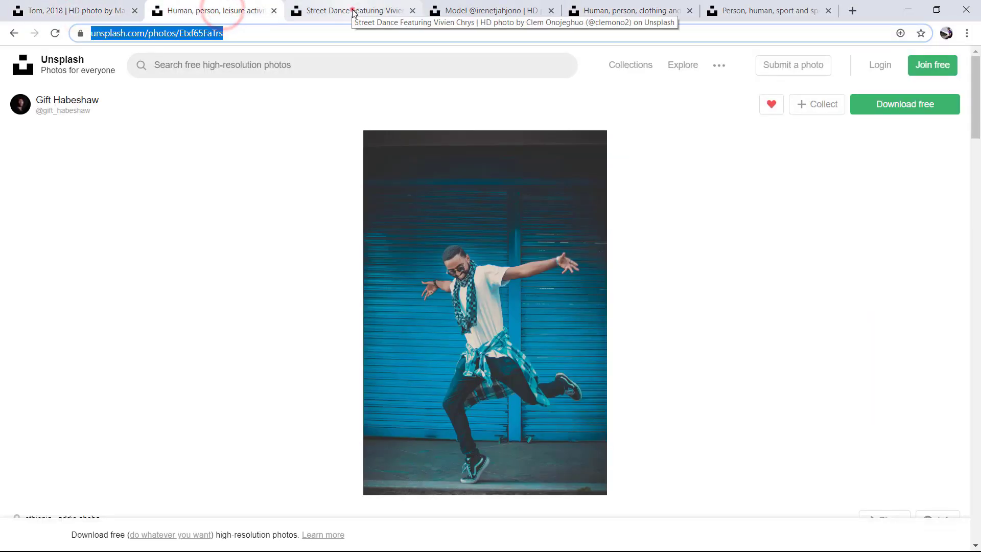
left_click(353, 11)
left_click(466, 10)
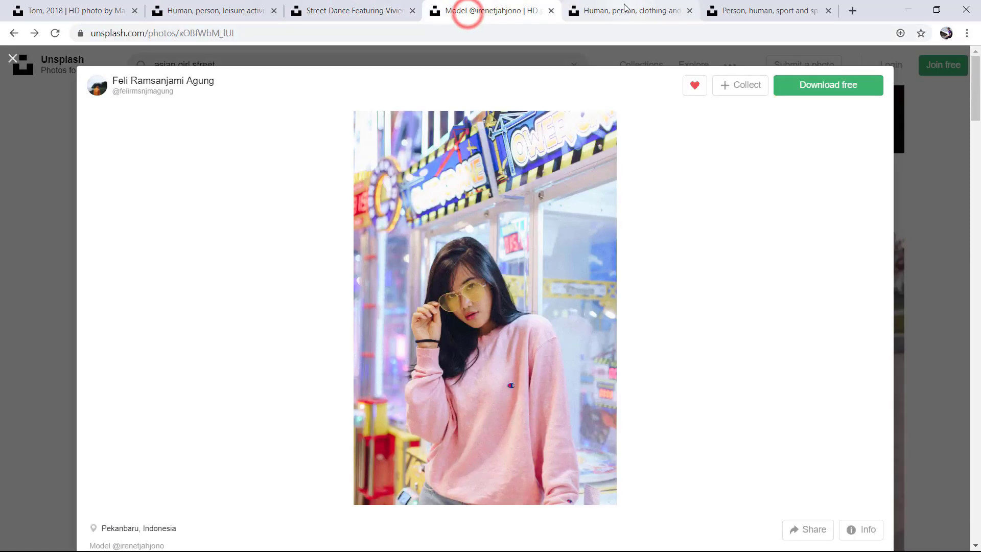
left_click(624, 11)
left_click(777, 10)
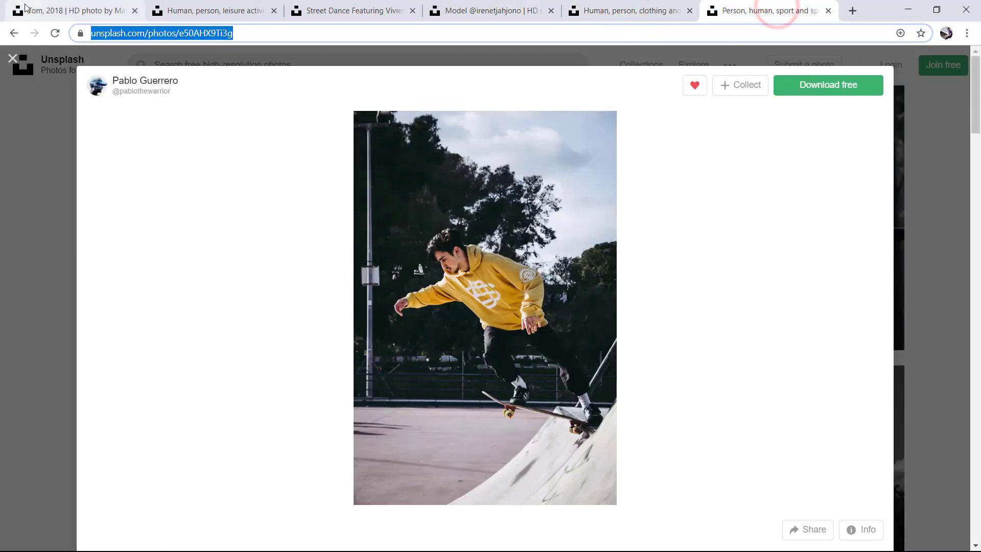
left_click(40, 11)
Copy the denim-jacket photo and paste it onto the blank Presentation2 slide.
right_click(463, 255)
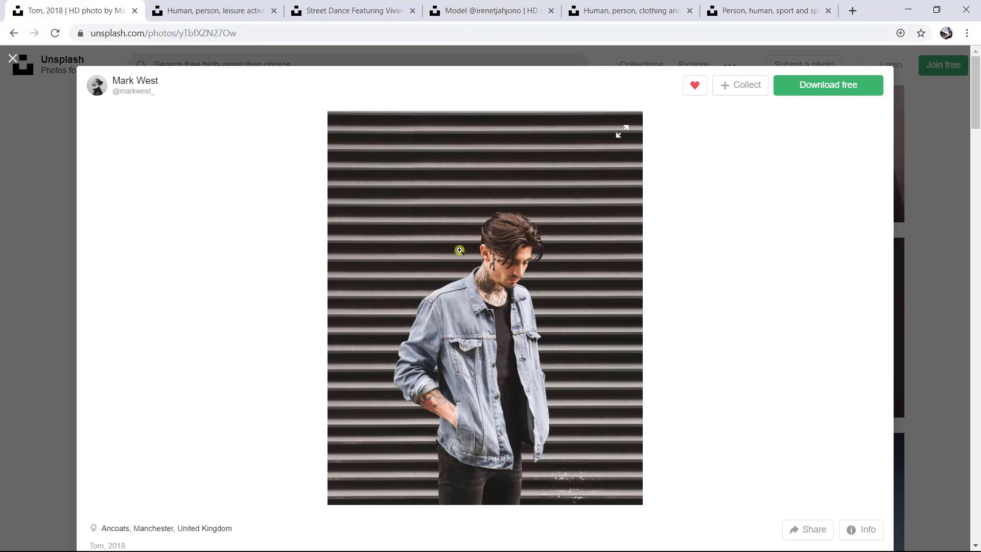
left_click(500, 287)
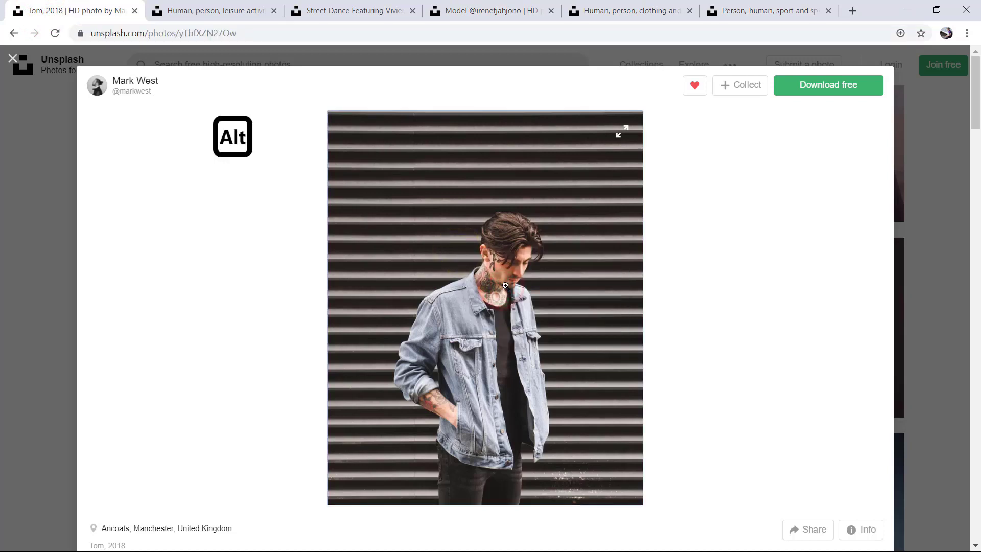
key("alt+Tab")
key("ctrl+v")
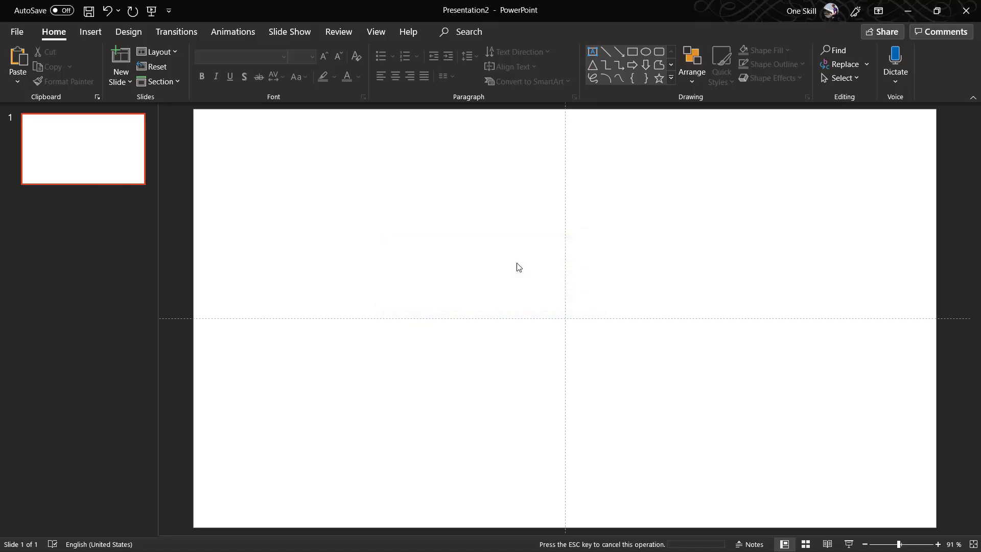
Push the denim-jacket photo to the slide's left edge and paste in the blue-wall dancer photo.
left_click_drag(399, 241, 304, 242)
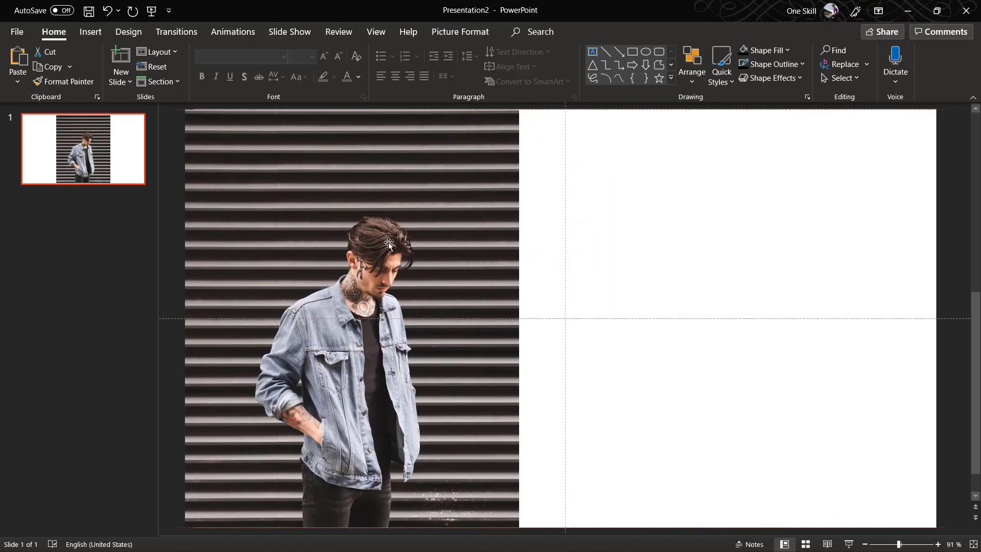
key("alt+Tab")
left_click(193, 10)
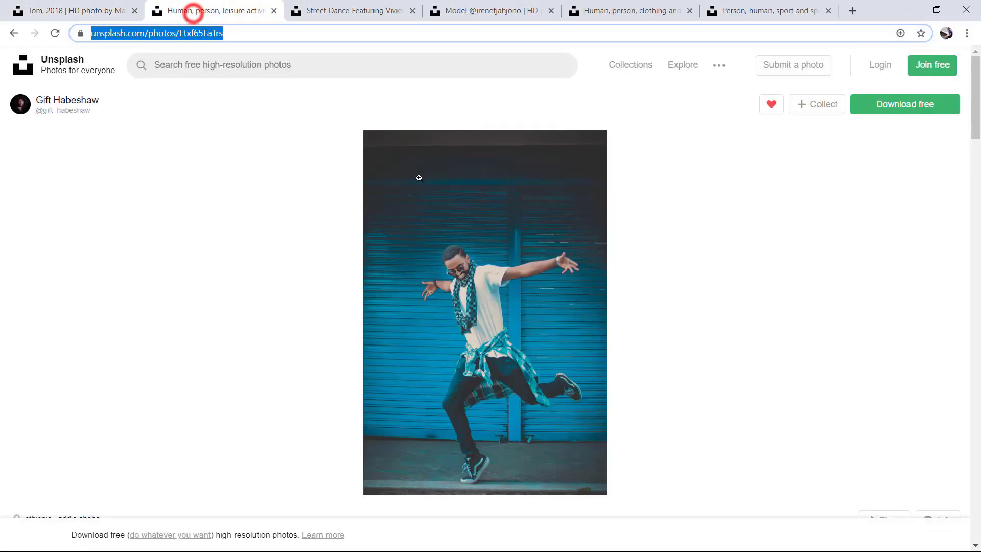
right_click(441, 191)
left_click(477, 231)
key("alt+Tab")
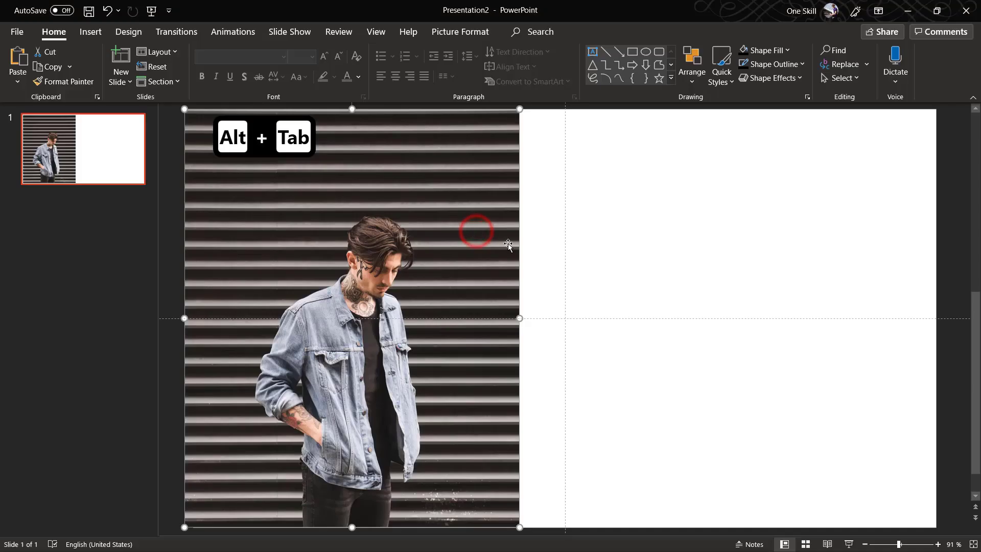
key("ctrl+v")
Copy the Street Dance orange-door photo and paste it onto the slide.
key("alt+Tab")
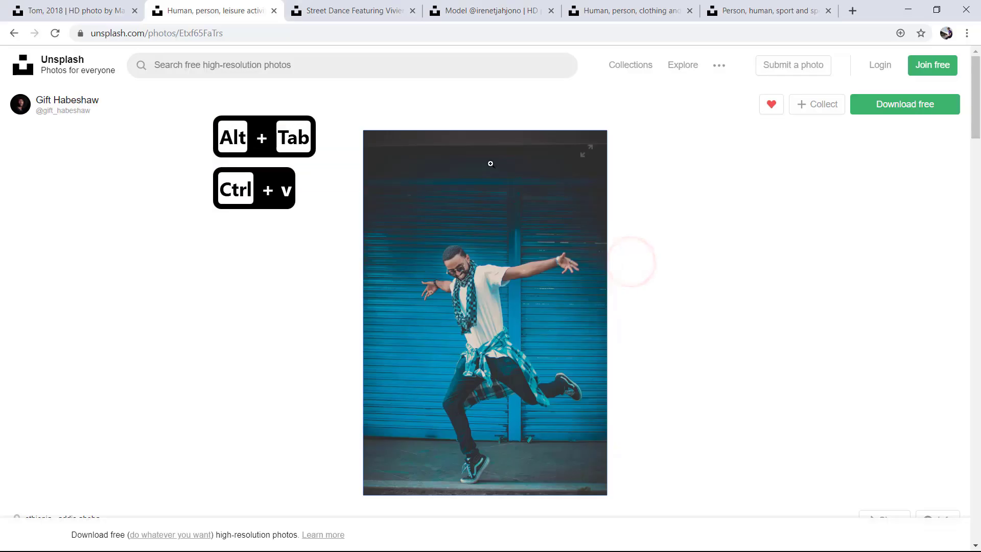
left_click(327, 10)
right_click(486, 247)
left_click(530, 287)
key("alt+Tab")
key("ctrl+v")
Paste the pink-sweater woman and skateboarder photos onto the slide.
key("alt+Tab")
left_click(490, 11)
right_click(538, 245)
key("alt+Tab")
key("ctrl+v")
key("alt+Tab")
left_click(580, 11)
key("alt+Tab")
key("ctrl+v")
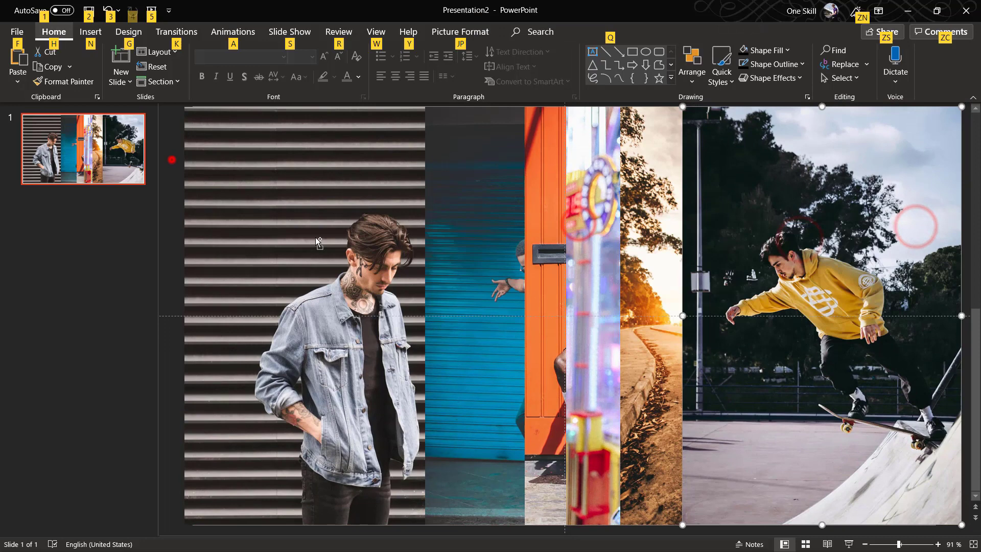
Place the striped-wall man photo at the left edge with the dancer photo overlapping it.
scroll(318, 243, "down", 3)
left_click_drag(378, 253, 277, 253)
left_click(483, 265)
left_click_drag(482, 265, 352, 265)
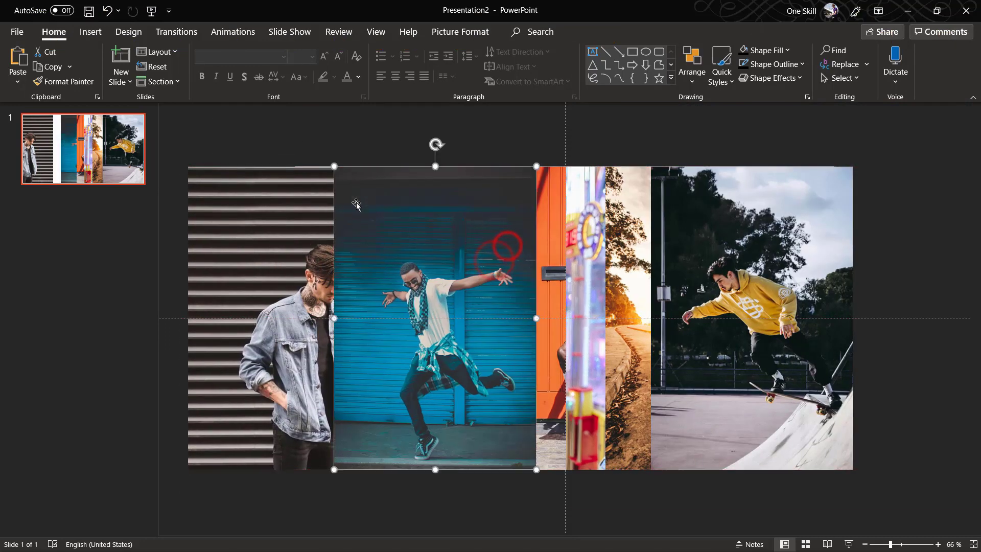
left_click_drag(492, 193, 437, 192)
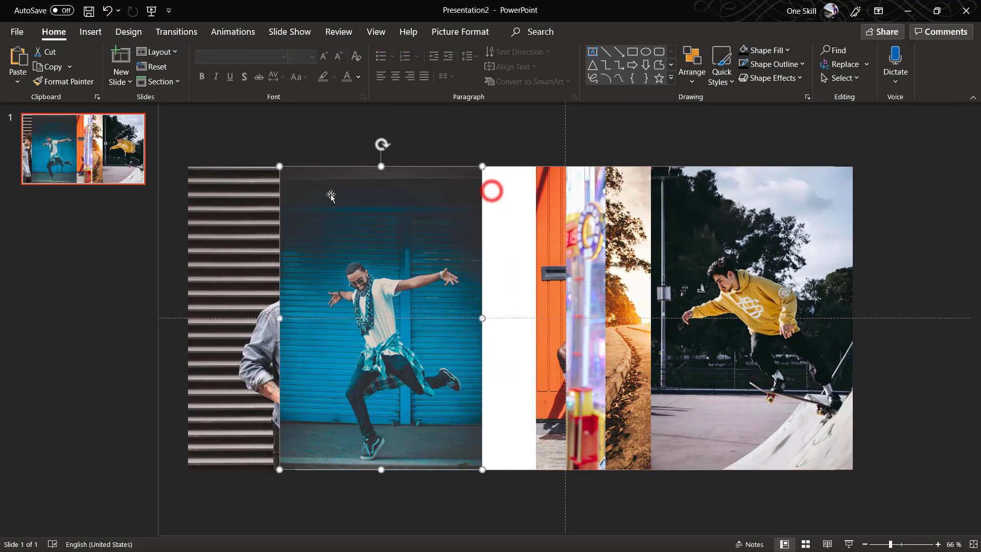
key("alt+Tab")
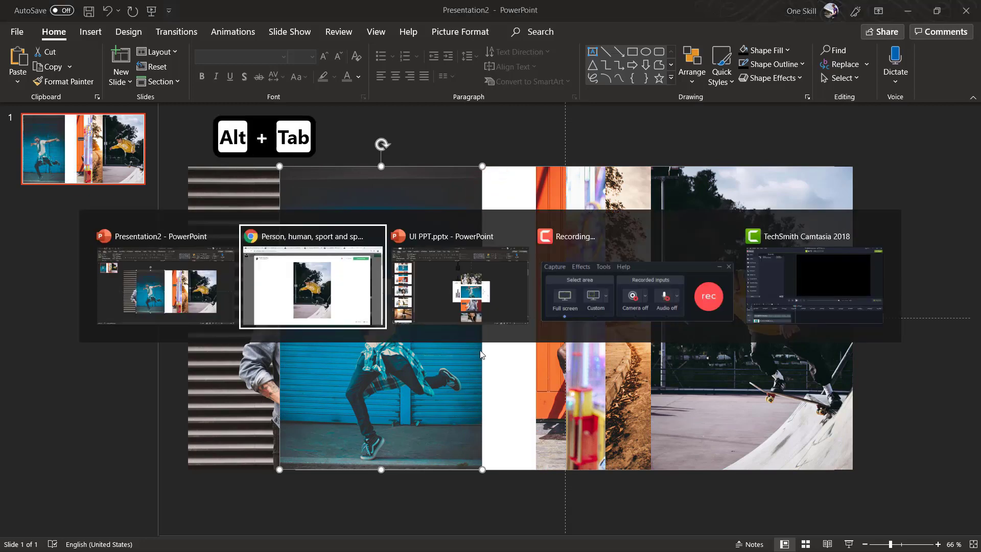
Switch to the UI PPT.pptx reference deck and select its blue dancer photo.
left_click(514, 306)
left_click(383, 209)
left_click(526, 215)
left_click(536, 310)
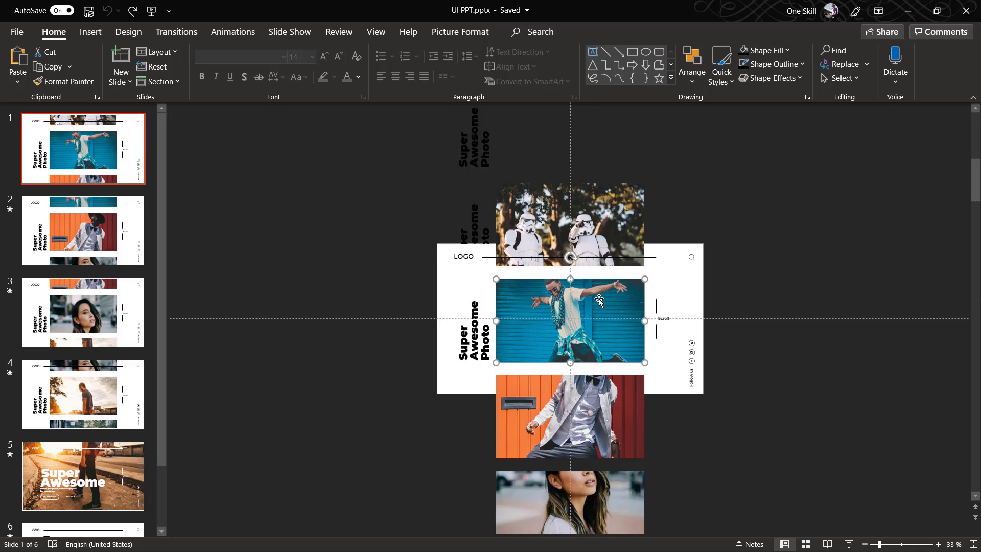
Trial-shift the dancer image upward in Crop mode, then undo it and deselect.
left_click(464, 34)
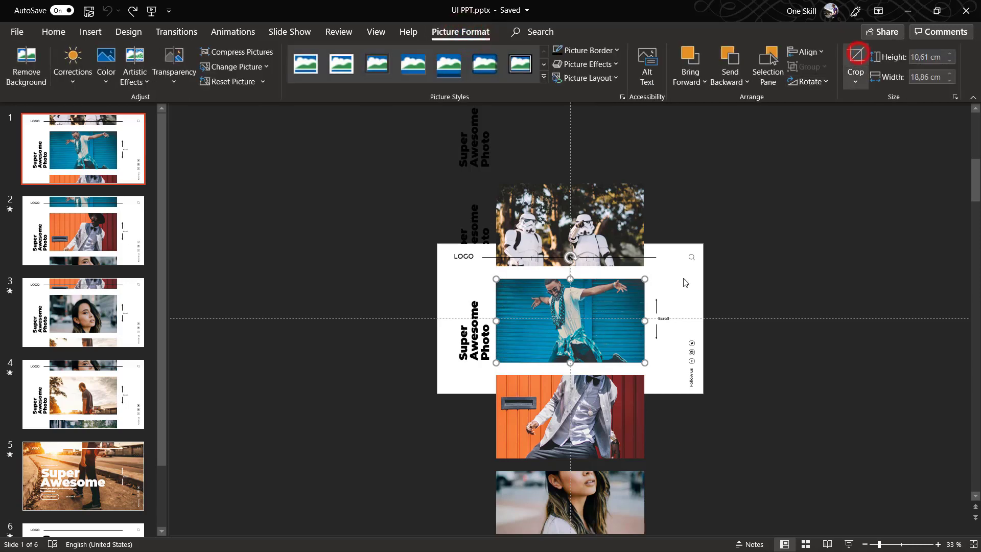
left_click(857, 55)
mouse_move(595, 303)
left_mouse_down()
mouse_move(594, 288)
mouse_move(595, 310)
left_mouse_up()
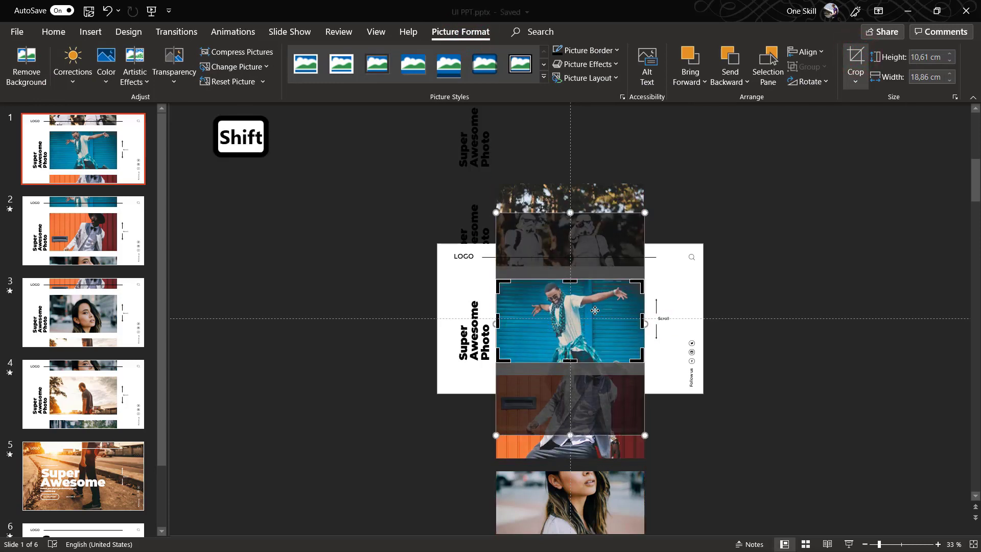
key("ctrl+z")
left_click(817, 243)
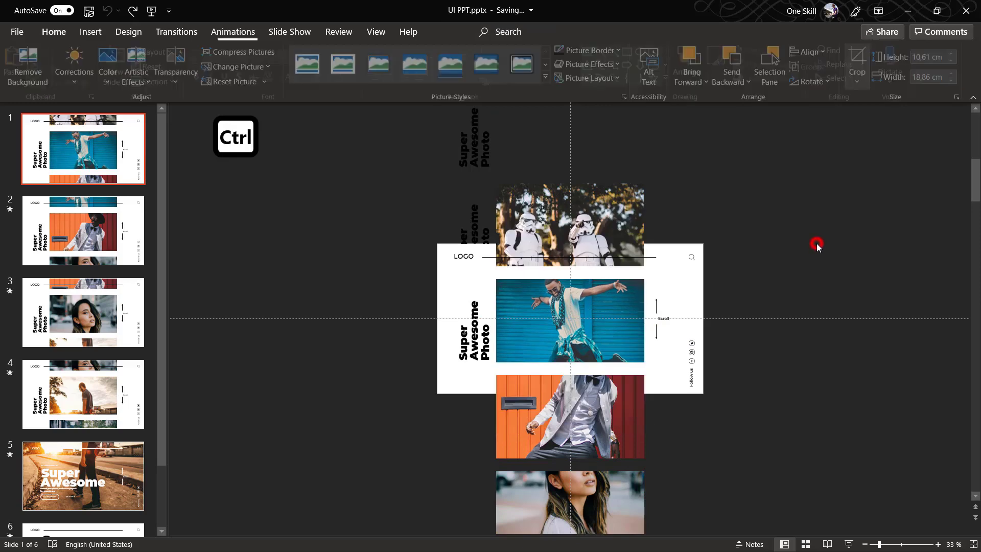
key("alt+Tab")
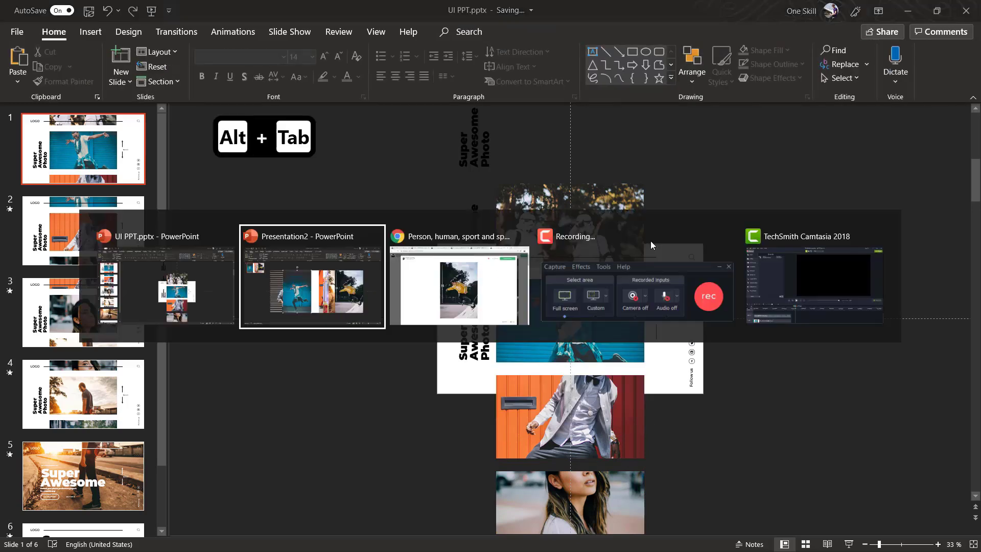
Back in Presentation2, select all the photos and check the Crop options.
left_click(316, 285)
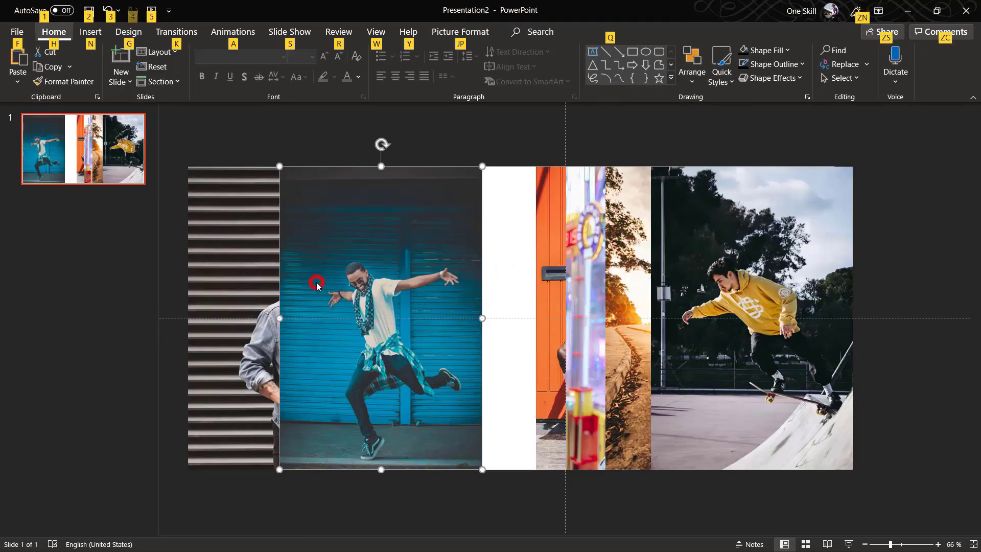
left_click(213, 212)
left_click(371, 230, "shift")
left_click(670, 140)
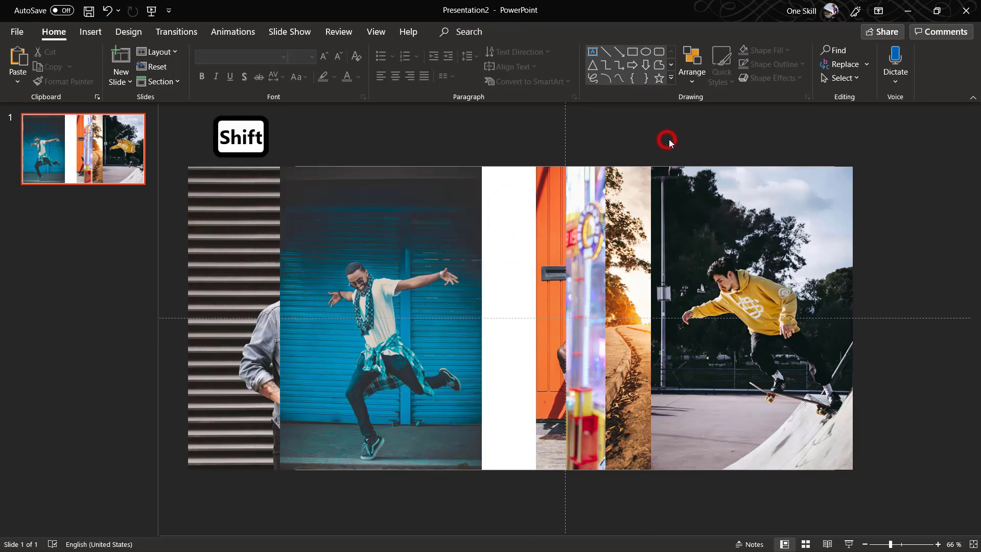
key("ctrl+a")
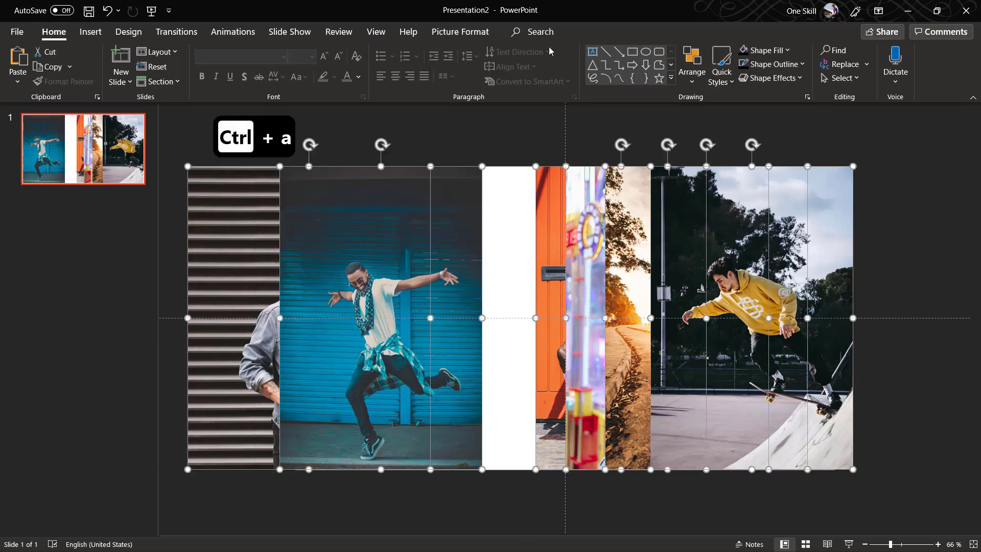
left_click(463, 31)
left_click(854, 82)
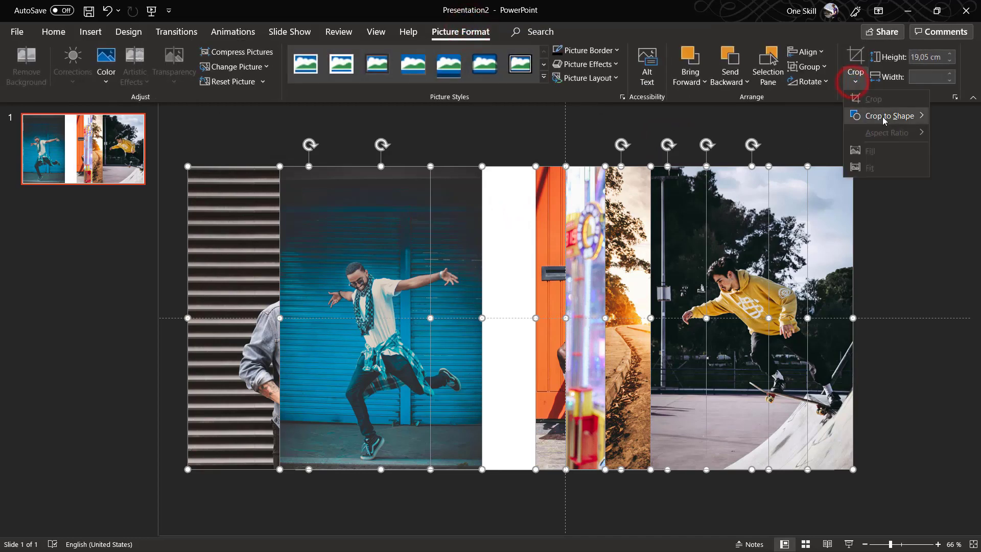
left_click(925, 209)
left_click(240, 140)
Crop the striped-wall man photo to a 16:9 aspect ratio.
left_click(247, 213)
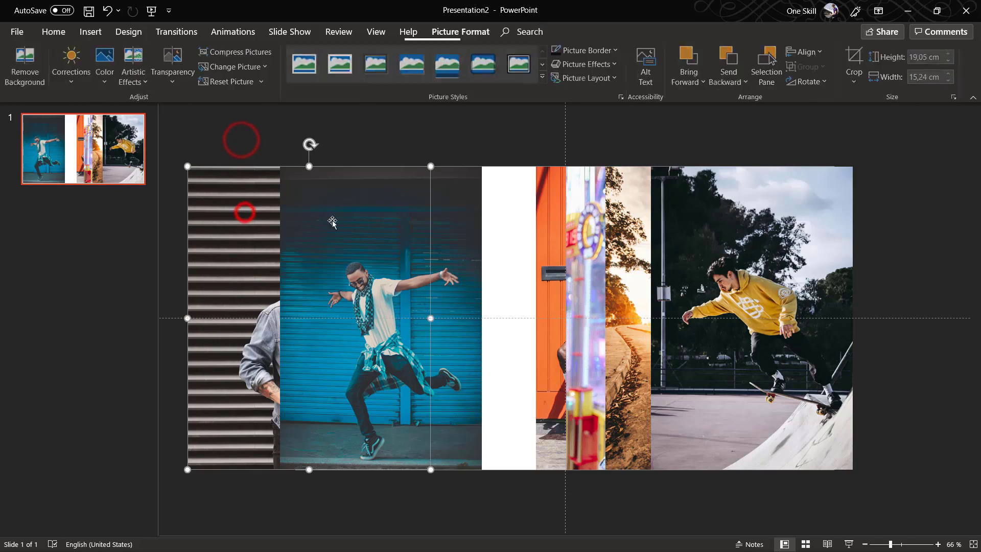
left_click(862, 82)
mouse_move(909, 133)
left_click(818, 341)
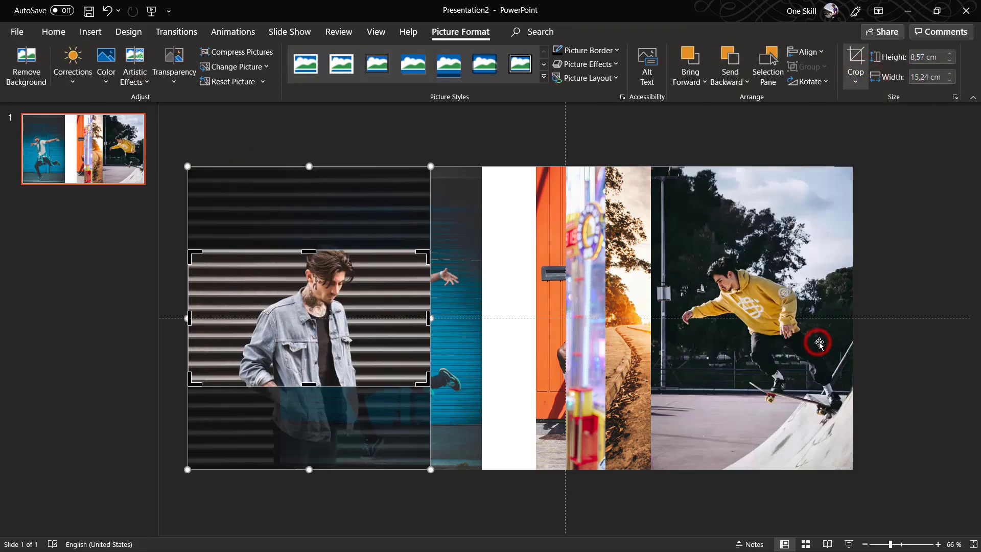
left_click(857, 54)
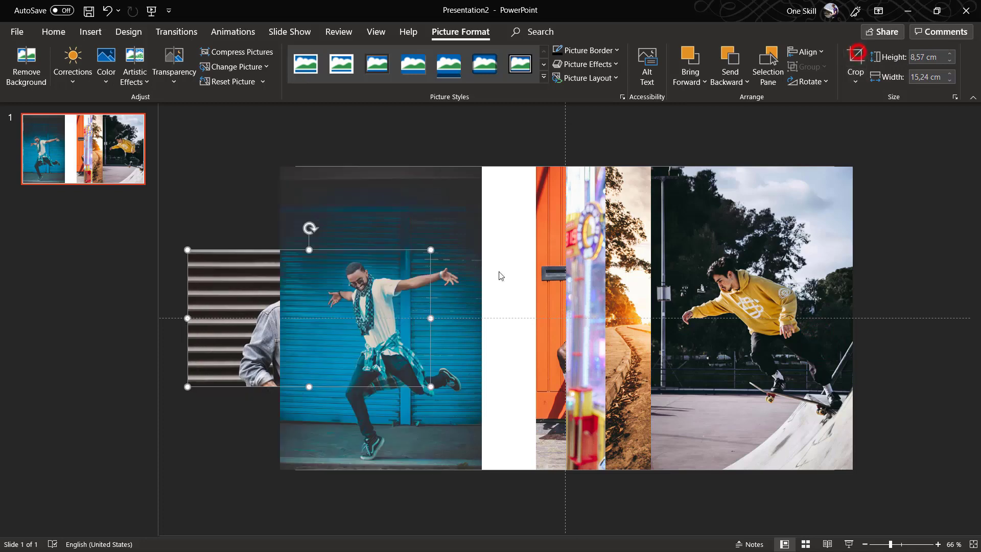
Crop the blue dancer photo to 16:9 and reposition it and the striped-wall photo.
left_click(370, 223)
left_click(850, 82)
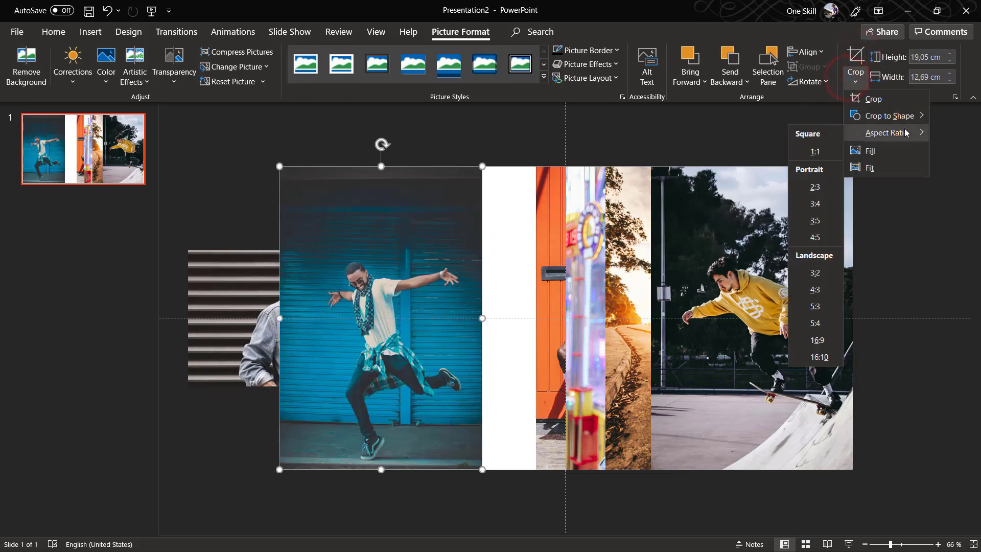
mouse_move(913, 136)
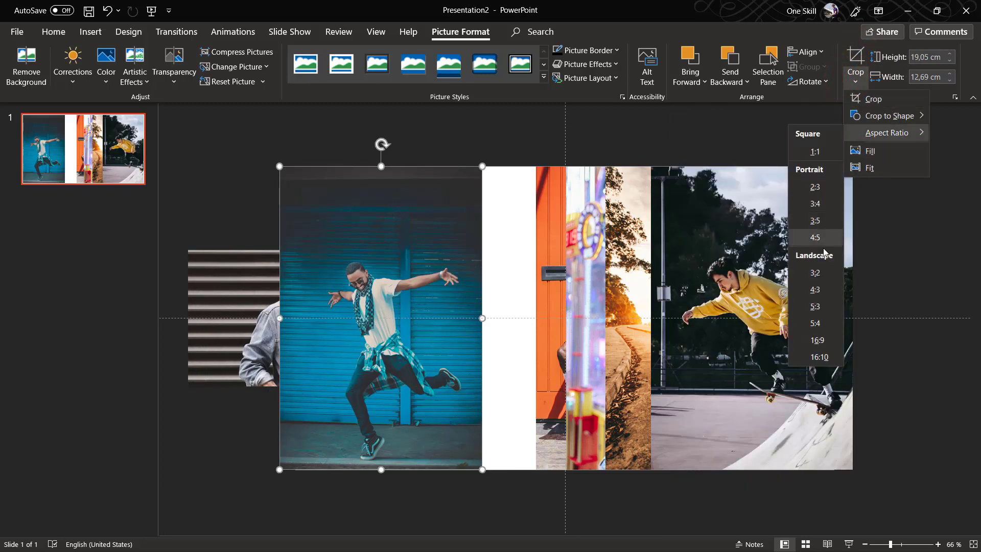
left_click(829, 340)
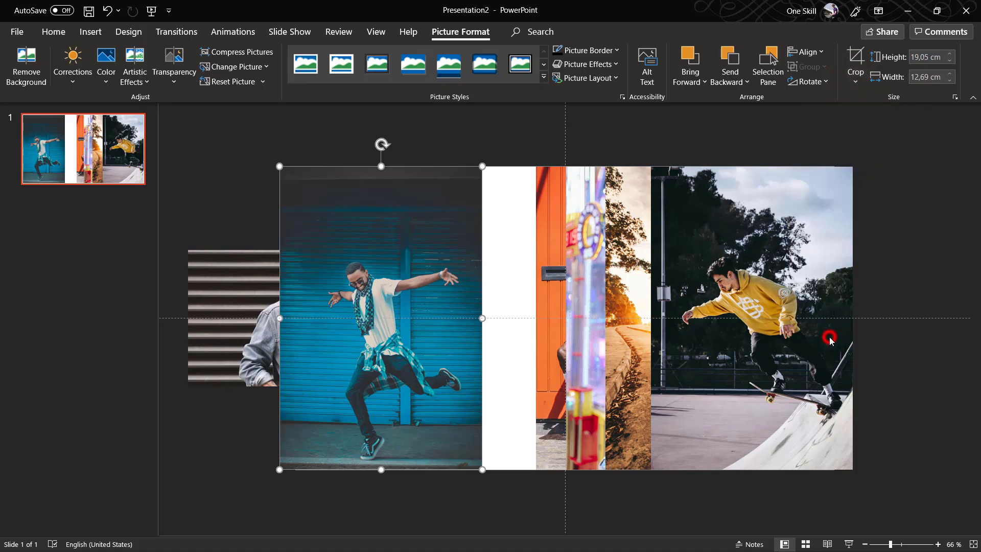
left_click(857, 53)
left_click_drag(374, 283, 429, 317)
left_click_drag(267, 280, 344, 162)
left_click_drag(388, 334, 317, 274)
Crop the orange-wall photo to 16:9 and move it to the lower left.
left_click(549, 203)
left_click(857, 82)
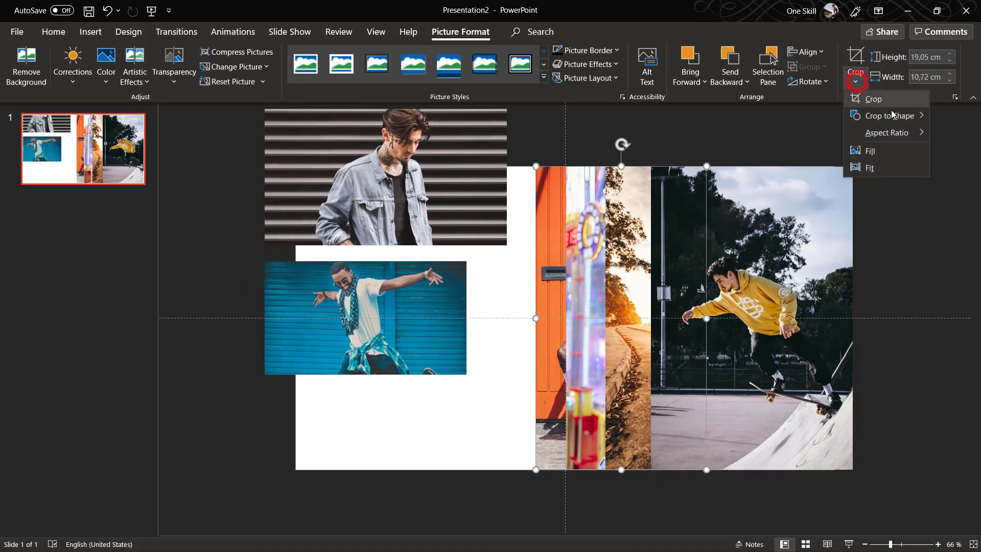
mouse_move(896, 126)
left_click(818, 341)
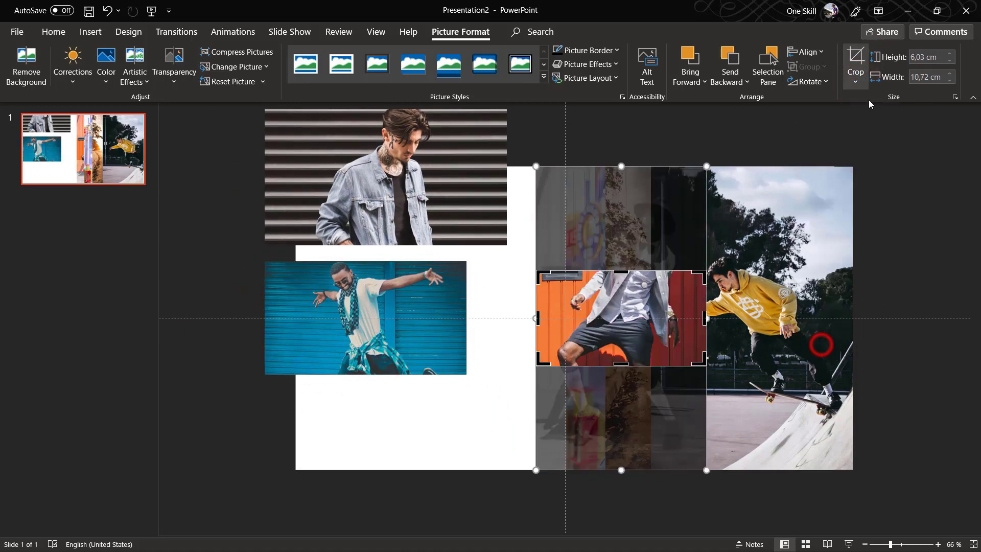
left_click(853, 53)
left_click_drag(568, 301, 297, 431)
Crop the woman photo to 16:9 and move it to the slide's bottom.
left_click(664, 194)
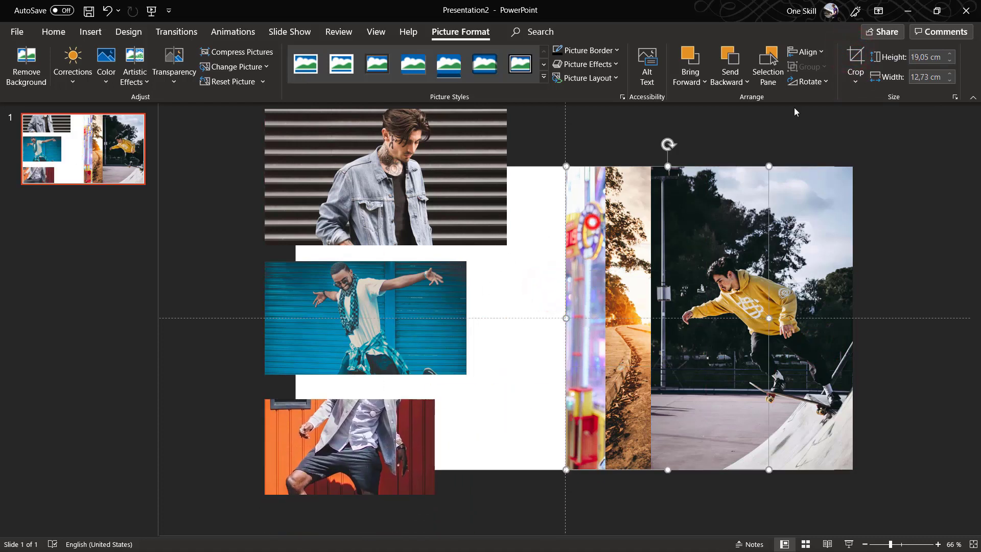
left_click(855, 83)
mouse_move(900, 133)
left_click(824, 338)
left_click(853, 54)
left_click_drag(575, 284, 464, 432)
Crop the sunset skateboarder photo to 16:9 and move it toward the centre.
left_click(621, 230)
left_click(854, 83)
mouse_move(883, 131)
left_click(825, 340)
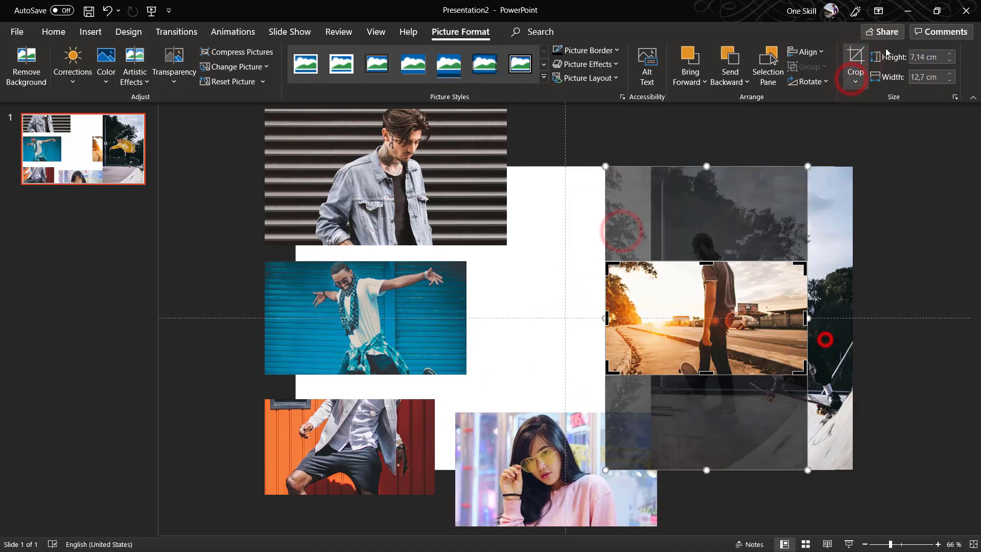
left_click_drag(629, 285, 446, 329)
Crop the yellow-hoodie skater photo to 16:9 at lower right; striped-wall photo to top centre.
left_click(700, 225)
left_click(854, 83)
left_click(825, 339)
left_click(855, 57)
left_click_drag(720, 293, 727, 366)
left_click_drag(453, 144, 620, 153)
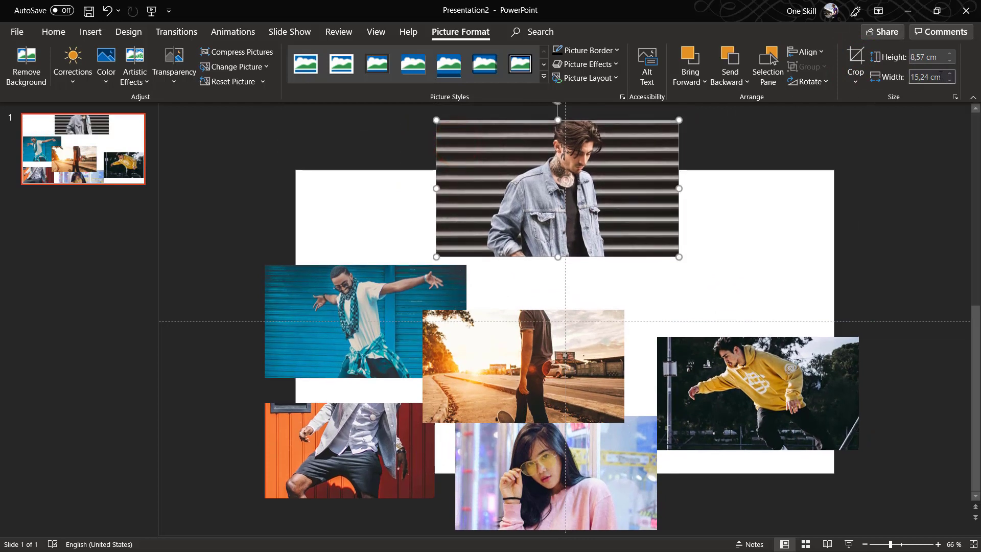
Move the dancer photo toward the centre and set the striped-wall photo's width to 19 cm.
left_click_drag(387, 293, 328, 215)
left_click(545, 199)
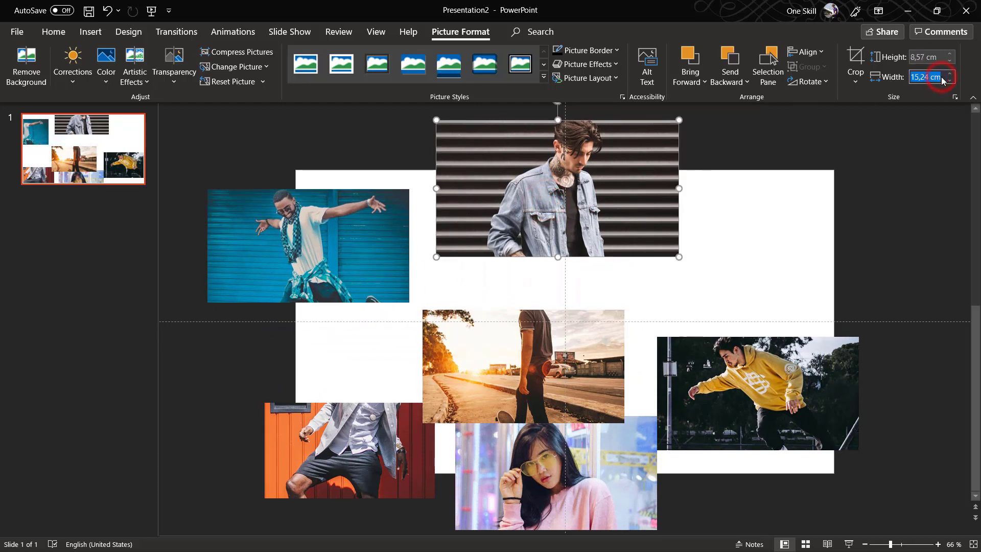
type("19")
key("Return")
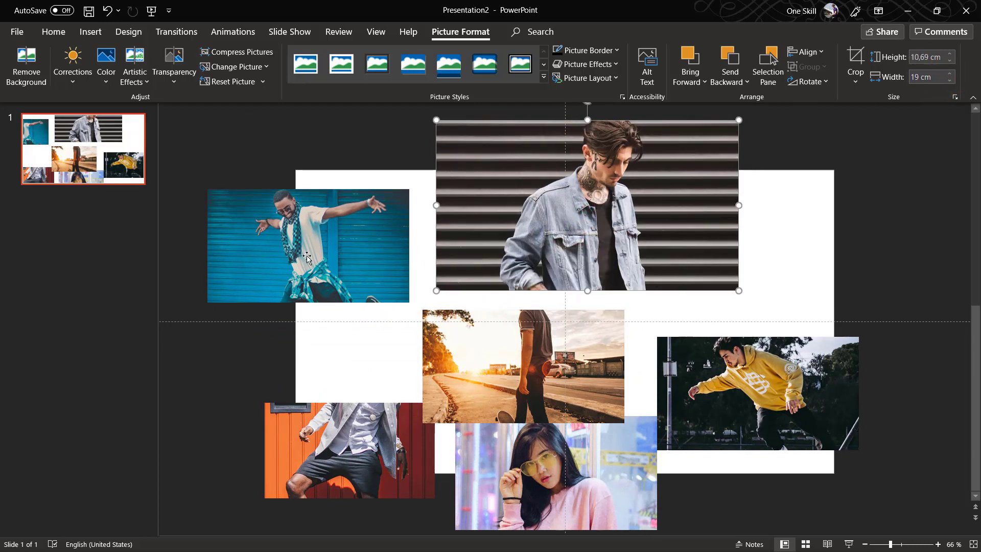
Set the other five photos' width to 19 cm together, then deselect them.
left_click(307, 257)
left_click(429, 357, "shift")
left_click(368, 419, "shift")
left_click(544, 442, "shift")
left_click(726, 382, "shift")
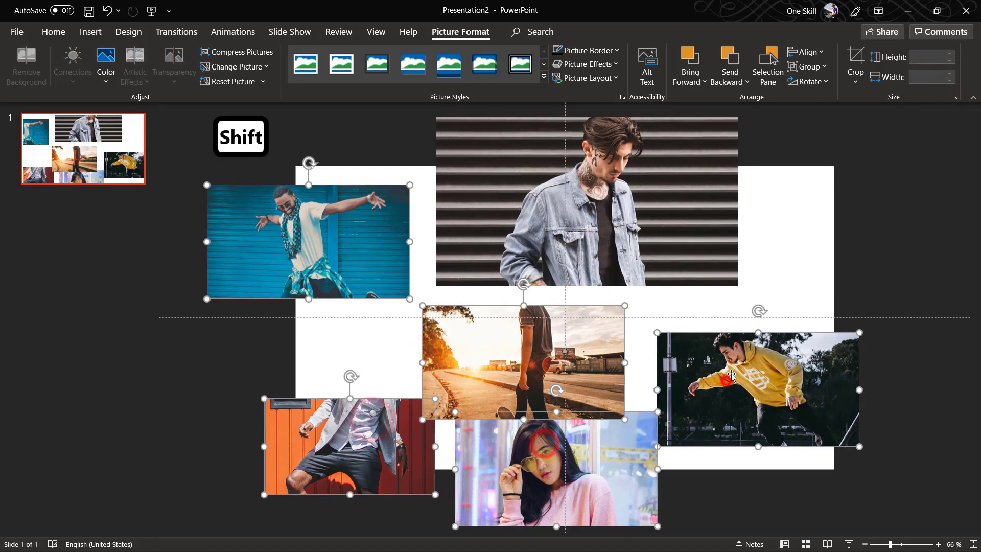
left_click(922, 76)
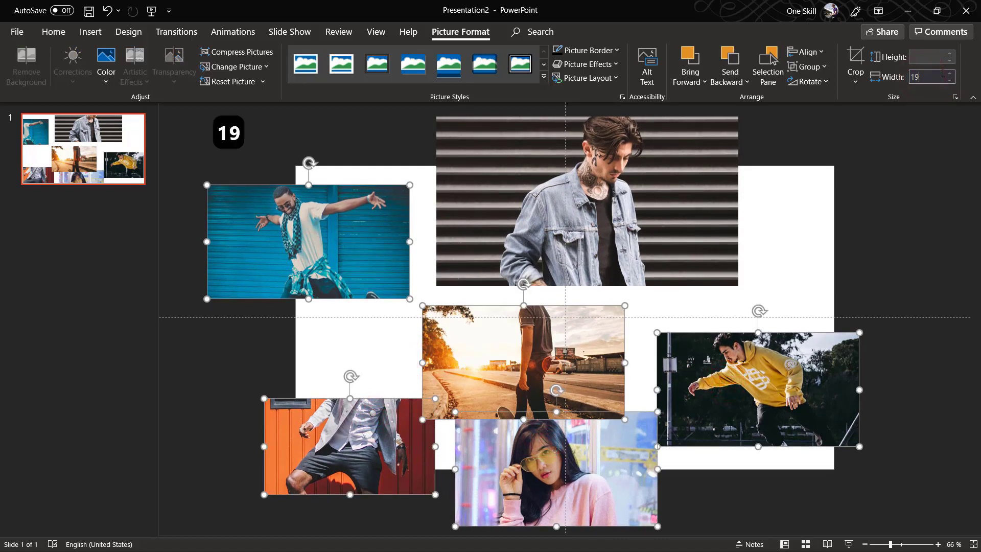
type("19")
key("Return")
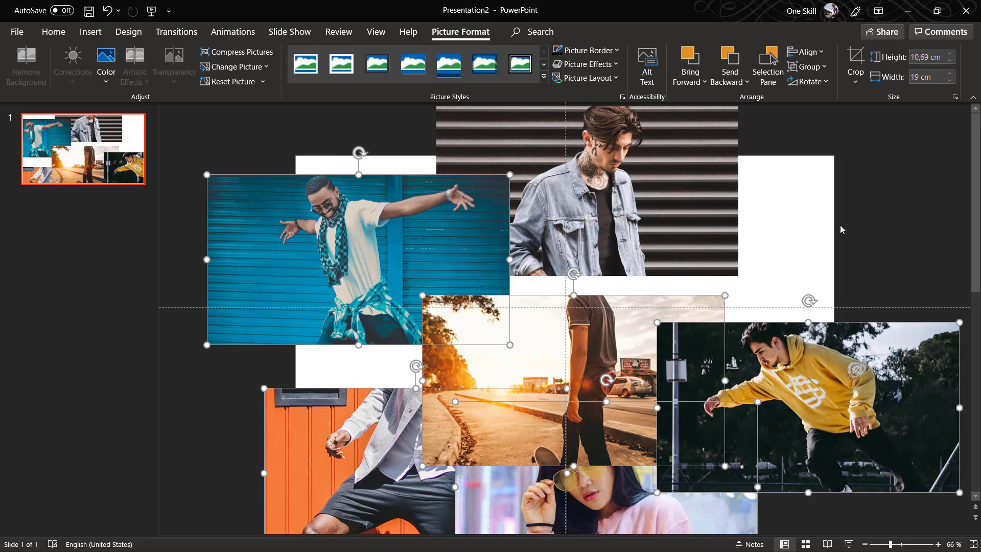
left_click(841, 226)
key("alt+Tab")
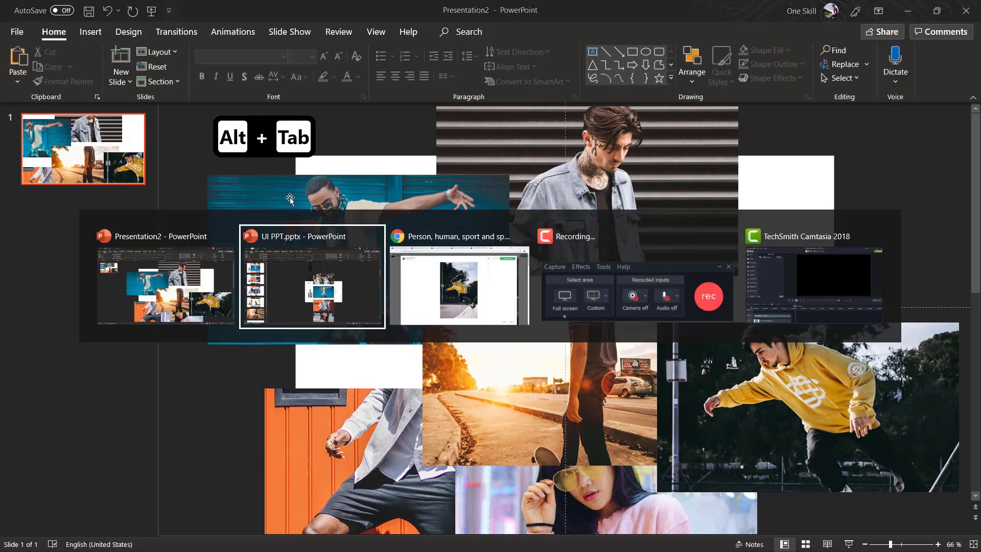
In UI PPT.pptx slide 1, inspect the stormtrooper, dancer, orange and woman photos.
left_click(332, 295)
left_click(241, 219)
left_click(129, 147)
left_click(547, 223)
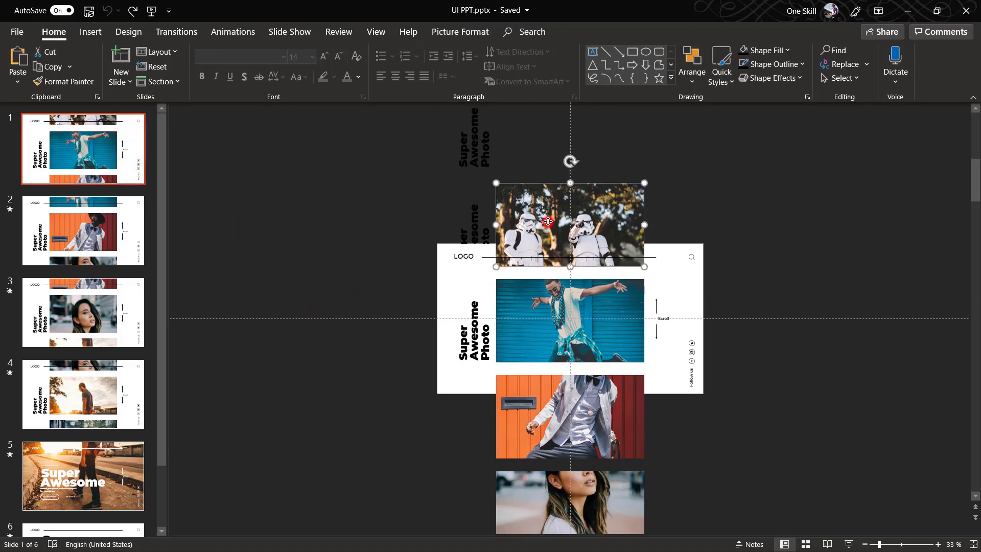
left_click(536, 314)
left_click(547, 393)
left_click(573, 492)
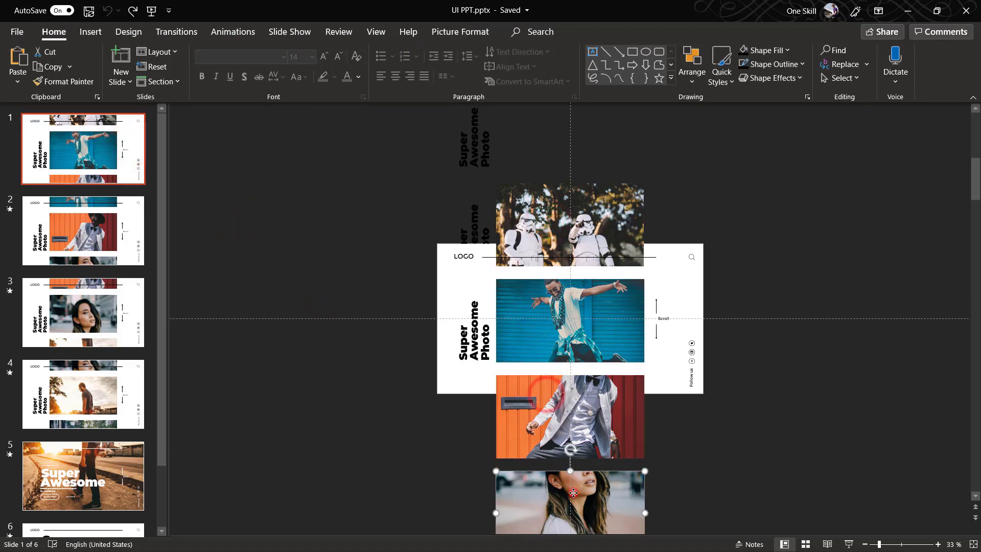
key("alt+Tab")
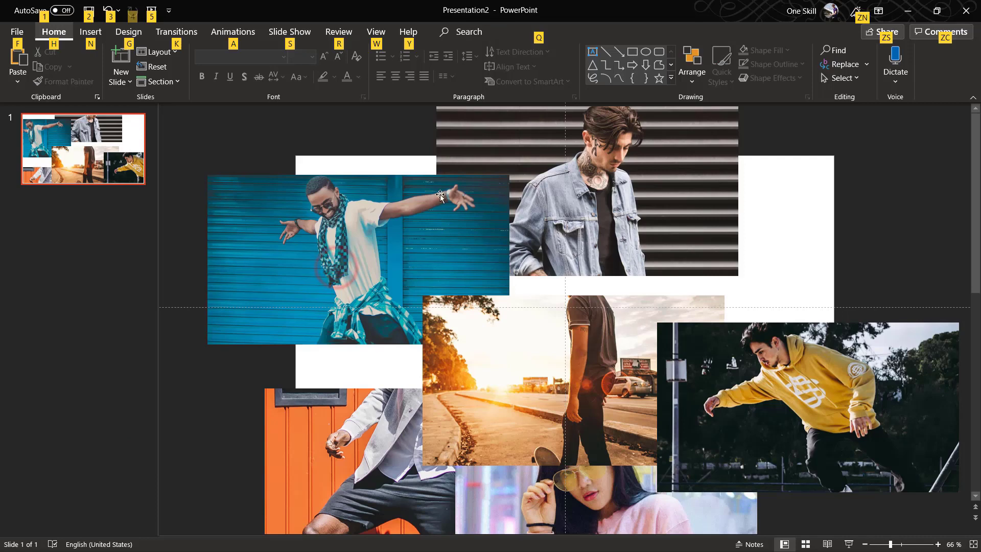
Arrange the striped-wall, blue, orange and pink photos into a vertical column over slide 1.
left_click_drag(440, 196, 668, 301)
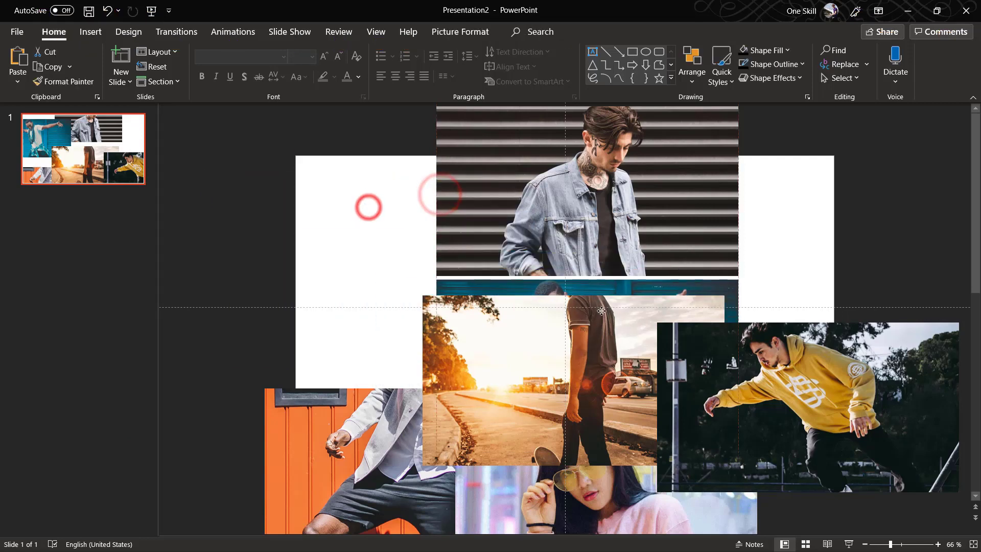
scroll(601, 314, "down", 4, "ctrl")
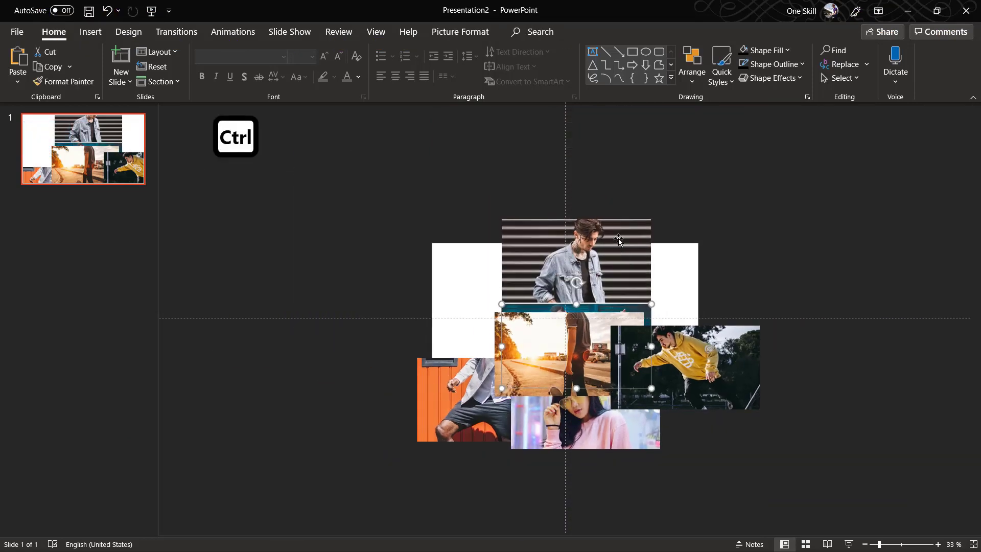
left_click_drag(619, 240, 619, 173)
left_click_drag(539, 337, 541, 285)
left_click_drag(750, 325, 862, 220)
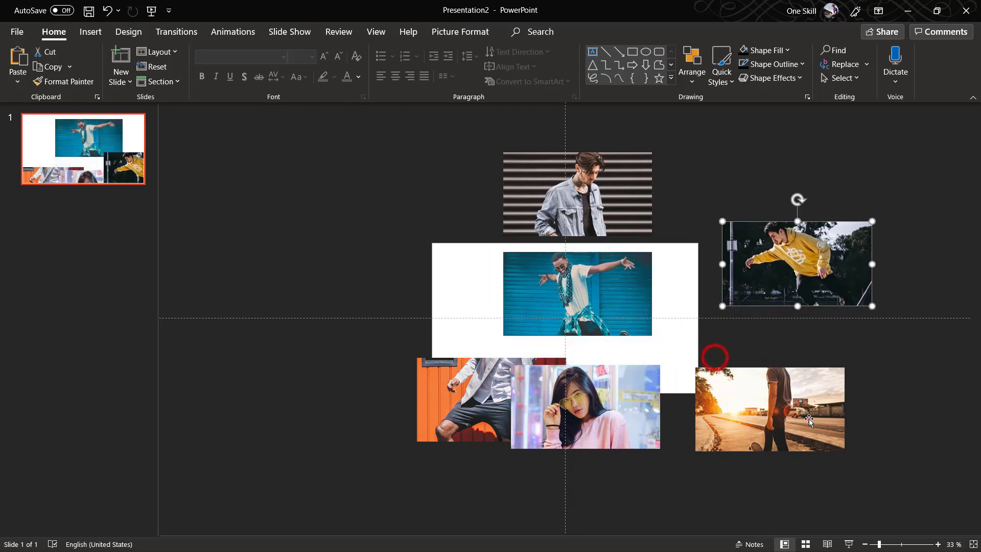
left_click_drag(715, 369, 756, 408)
left_click_drag(567, 419, 473, 503)
left_click_drag(554, 367, 570, 370)
left_click_drag(495, 364, 567, 352)
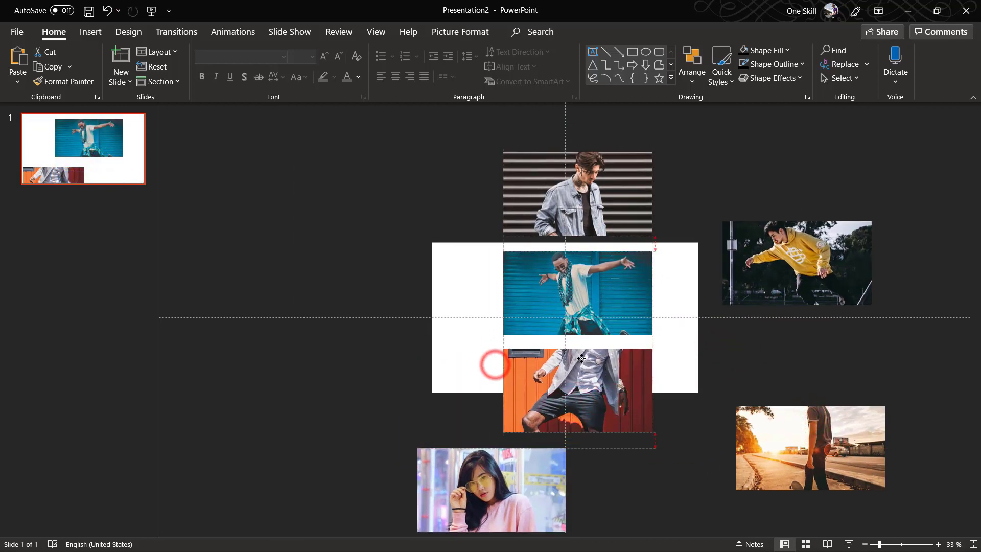
left_click_drag(524, 465, 617, 463)
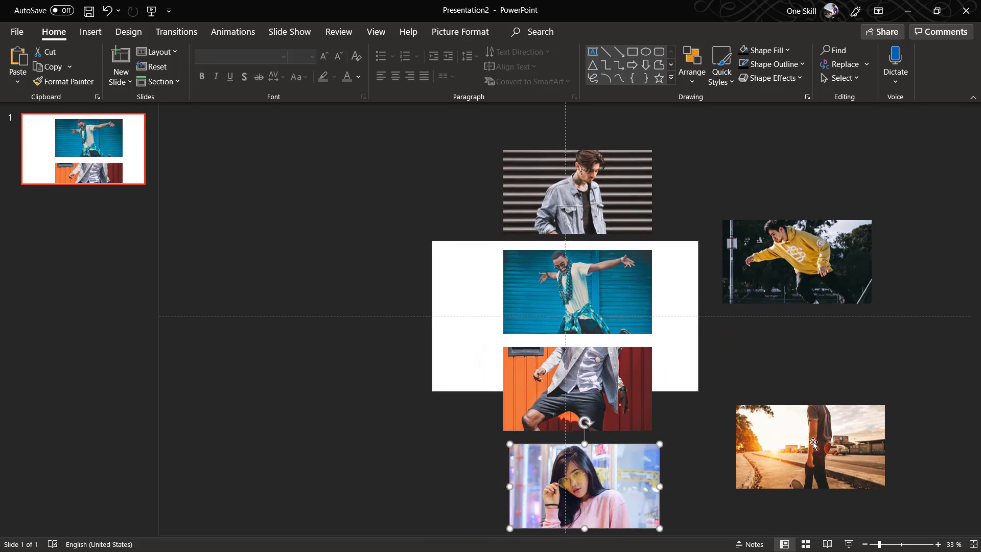
Cut the skateboard and yellow-hoodie photos together.
left_click(813, 444)
left_click(825, 254, "shift")
key("ctrl+x")
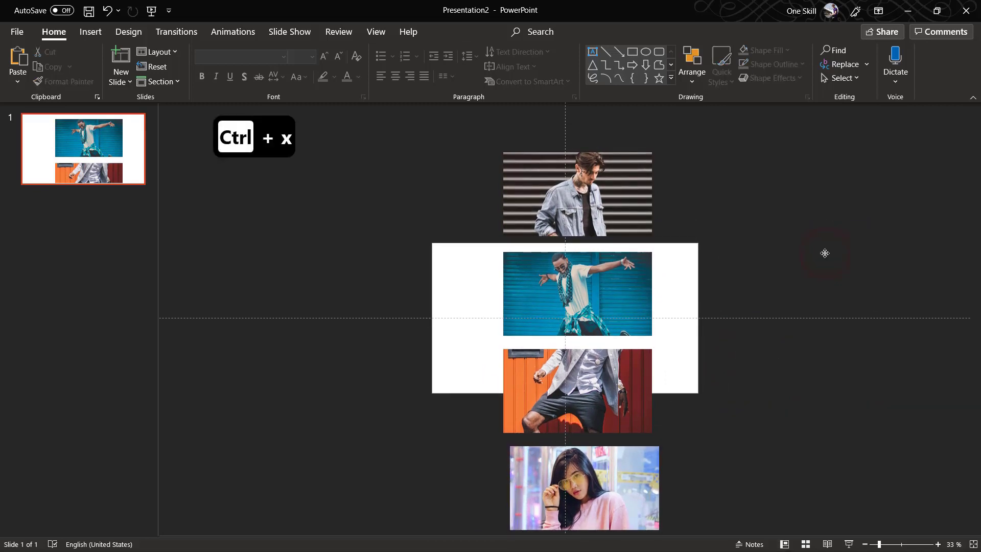
Add a new second slide and paste the two cut photos onto it.
right_click(72, 222)
left_click(108, 272)
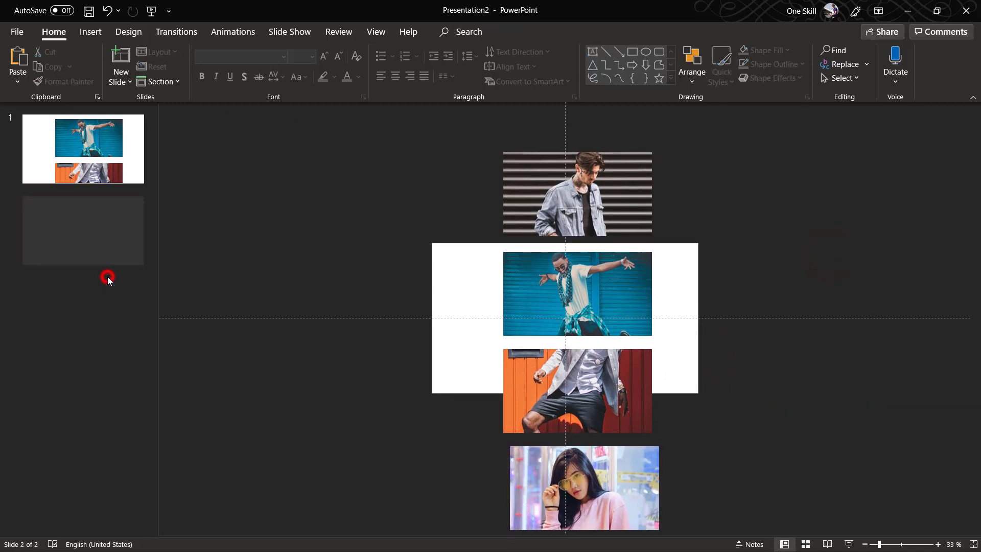
key("ctrl+v")
left_click(668, 206)
Place the skateboard photo at upper left and the yellow-hoodie photo at lower right.
left_click_drag(834, 246, 596, 462)
left_click_drag(877, 460, 588, 325)
left_click_drag(585, 439, 634, 332)
left_click(93, 163)
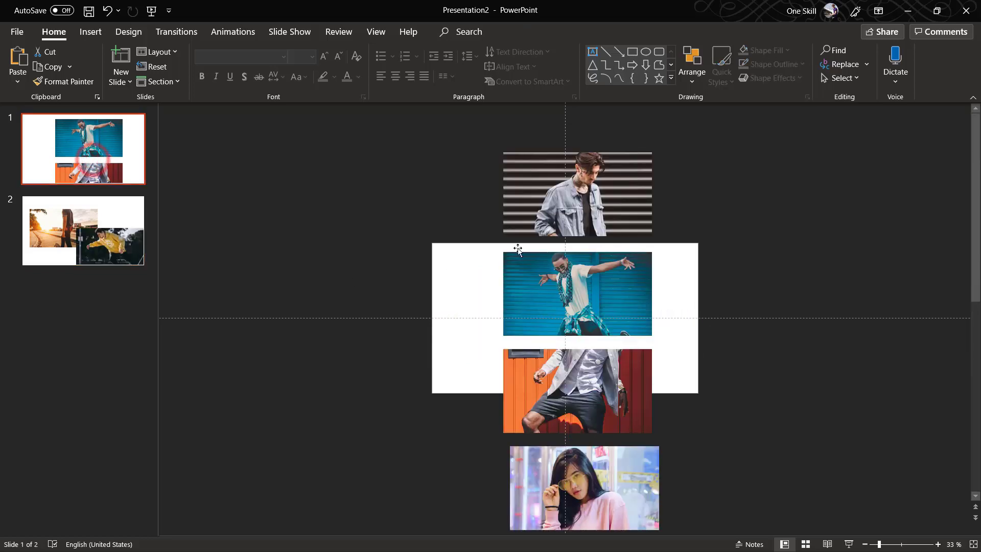
scroll(638, 300, "up", 2, "ctrl")
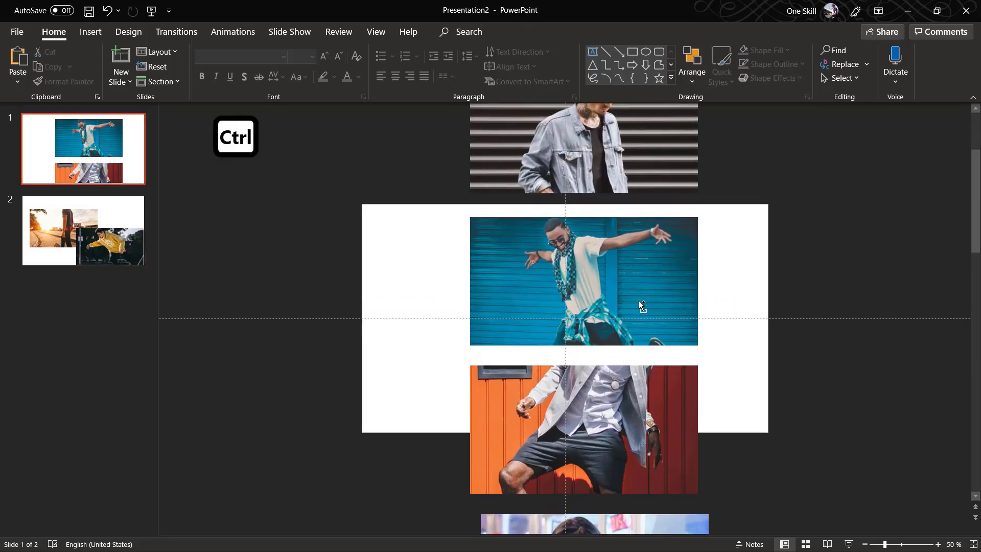
Move the orange photo further down below slide 1.
left_click(599, 265)
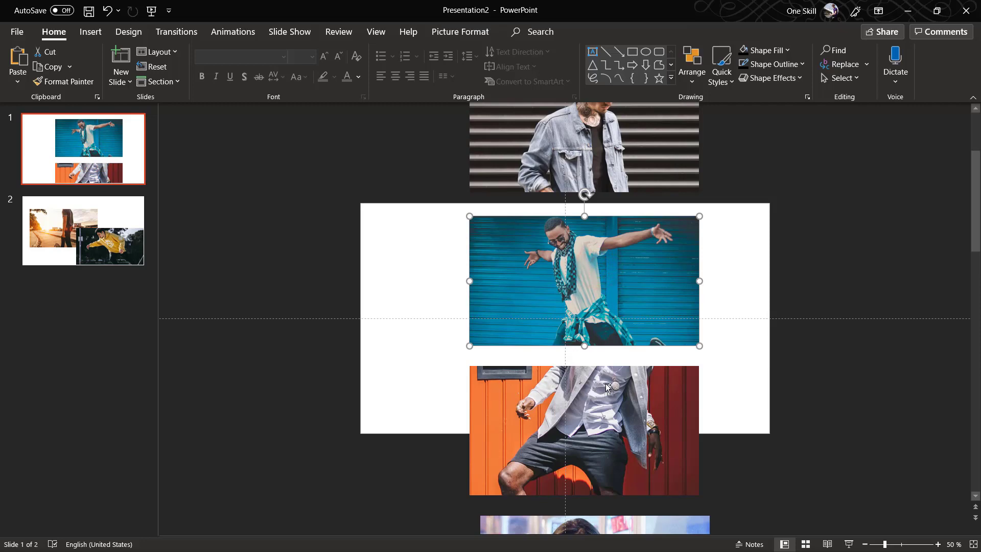
scroll(606, 386, "down", 2, "ctrl")
left_click(592, 454)
left_click_drag(575, 373, 572, 420)
Centre the blue dancer photo on the slide with Align Center and Align Middle.
left_click(571, 268)
scroll(571, 269, "up", 2, "ctrl")
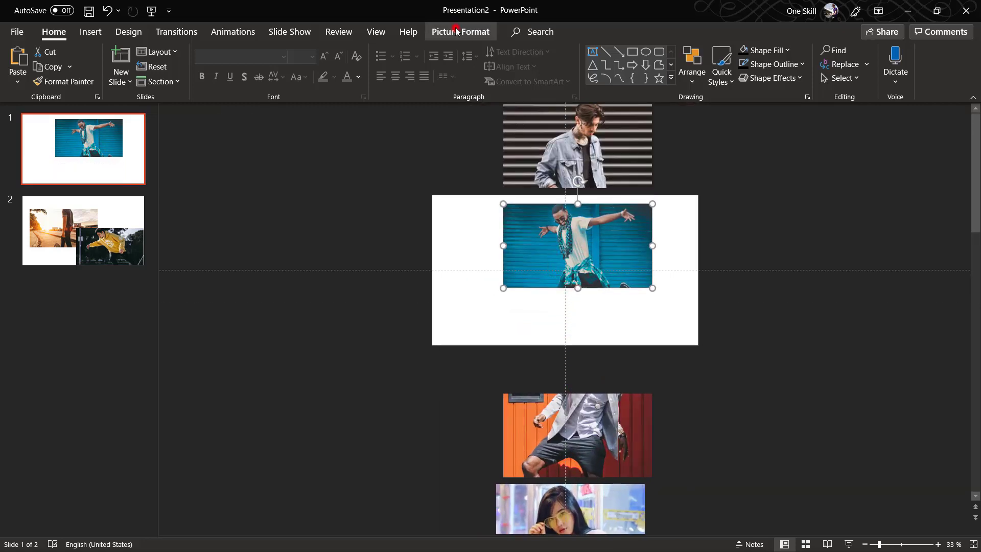
left_click(457, 32)
left_click(807, 52)
left_click(833, 88)
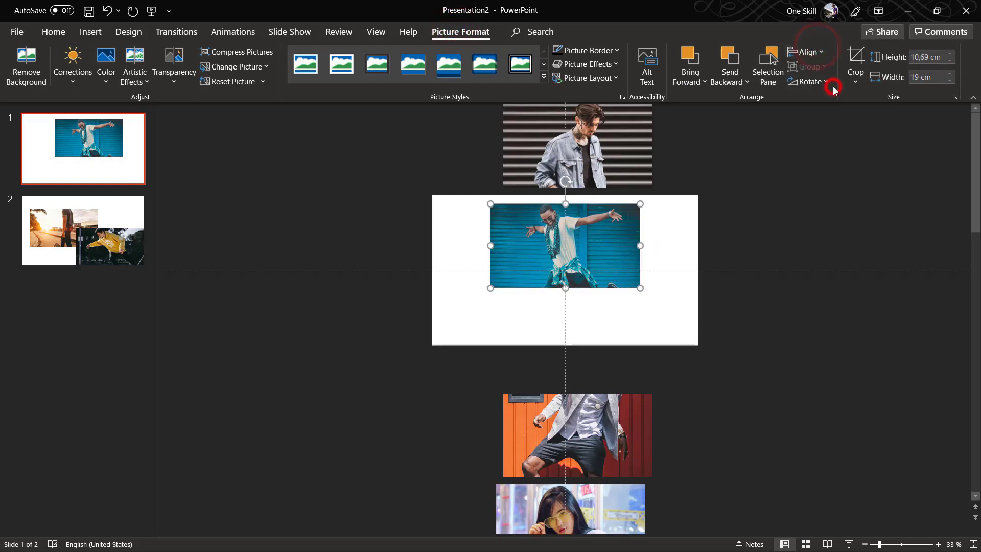
left_click(807, 51)
left_click(842, 137)
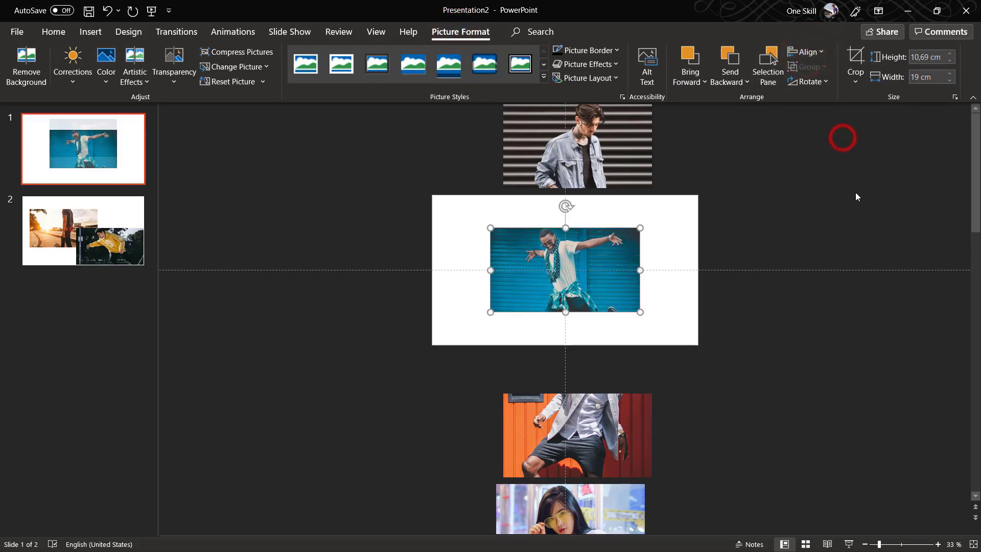
left_click(855, 192)
key("alt+Tab")
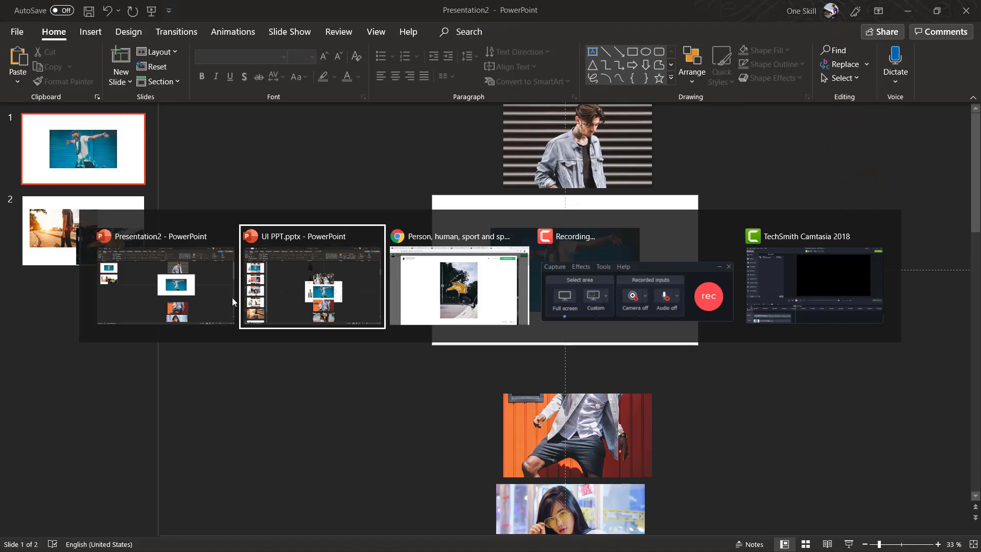
left_click(301, 289)
scroll(394, 293, "up", 2)
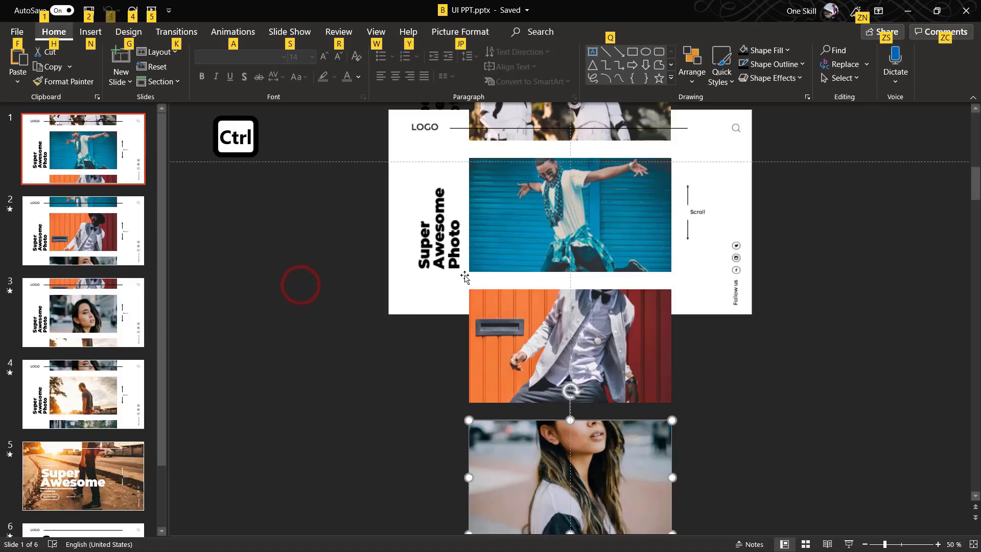
left_click(624, 134)
scroll(676, 158, "down", 2)
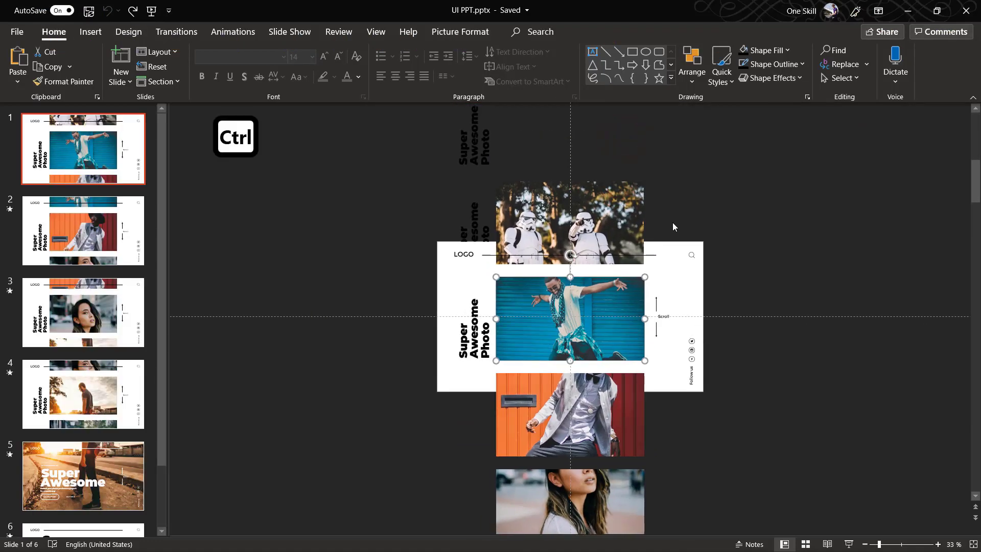
scroll(672, 222, "up", 2)
key("alt+Tab")
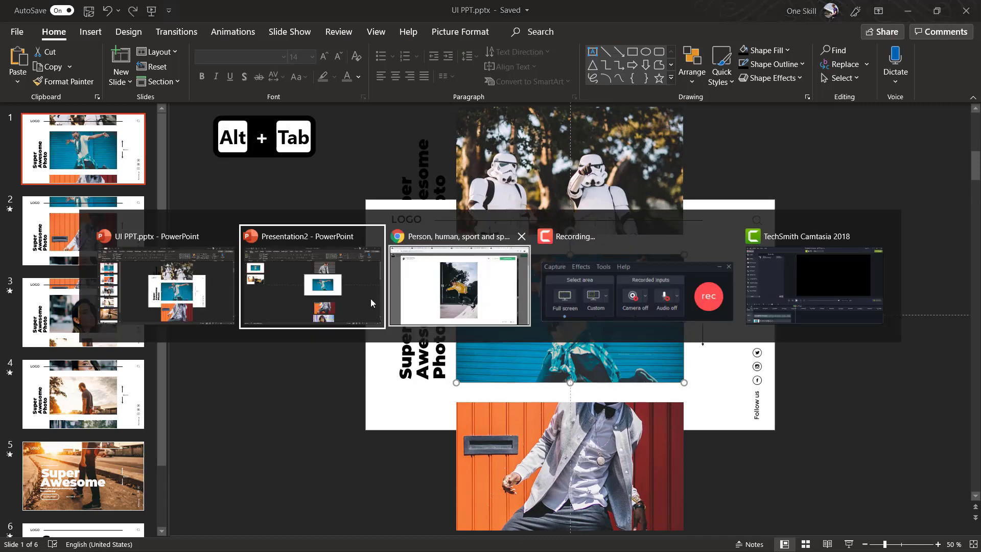
left_click(271, 290)
scroll(600, 298, "up", 2)
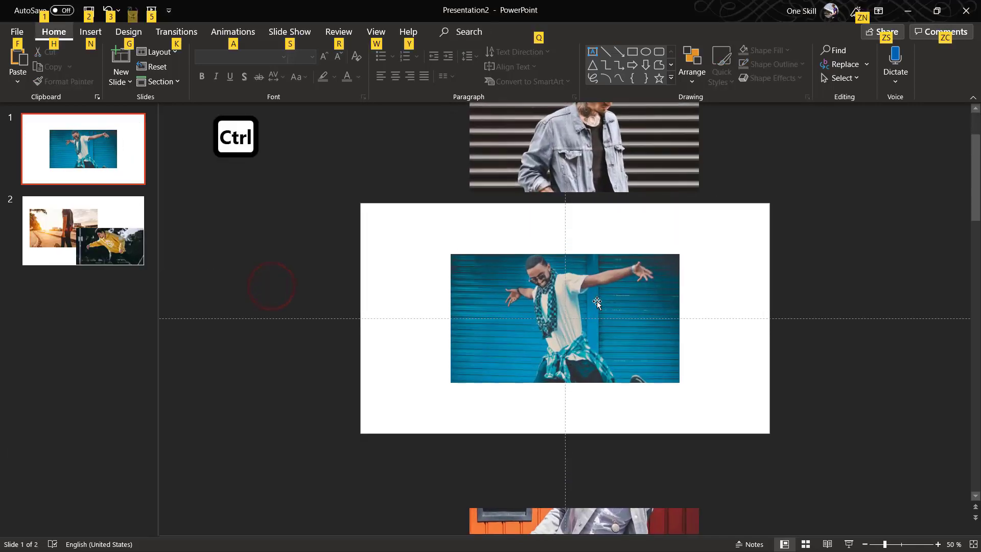
Move the denim-jacket photo down and the orange photo up under the blue photo.
left_click(596, 301, "ctrl")
scroll(587, 271, "up", 2)
left_click_drag(504, 128, 476, 186)
scroll(511, 409, "down", 2)
left_click(557, 528)
left_click_drag(559, 528, 535, 379)
left_click(507, 323, "shift")
left_click(488, 149, "shift")
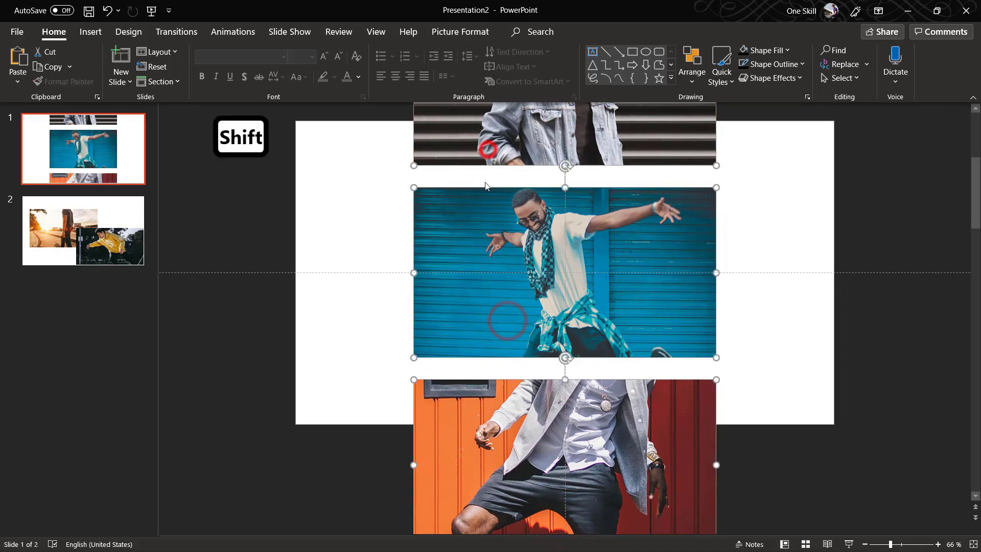
Move the pink woman photo up under the orange photo to complete the column.
left_click(833, 322)
scroll(749, 400, "down", 3)
left_click(572, 505)
scroll(575, 486, "up", 3)
left_click_drag(575, 474, 543, 311)
scroll(690, 336, "up", 2)
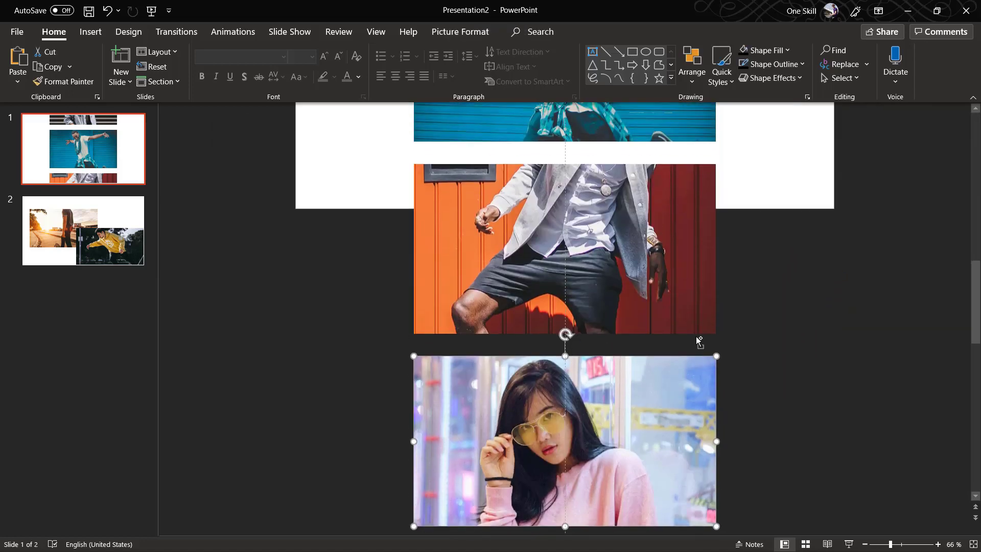
scroll(691, 335, "down", 2)
scroll(688, 366, "down", 2)
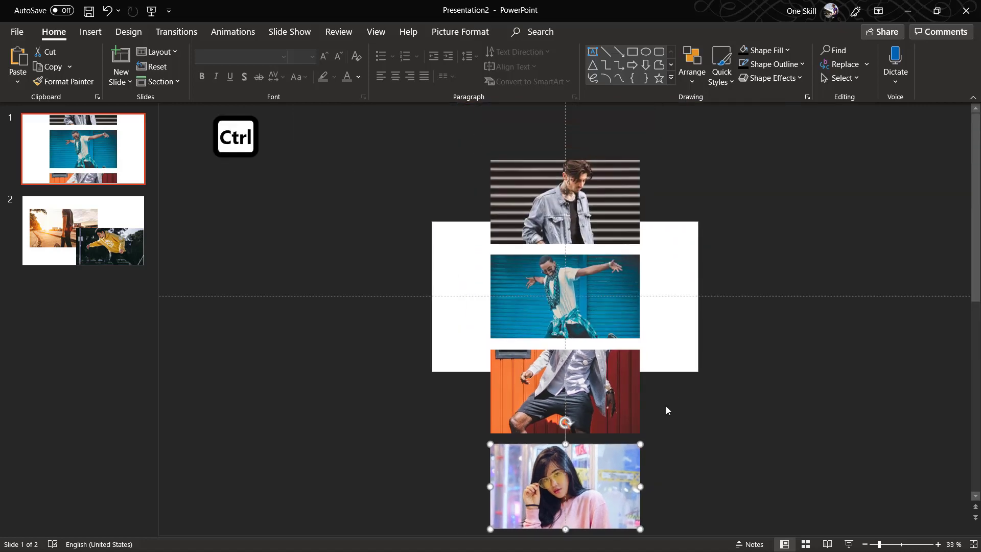
left_click(605, 393, "shift")
left_click(608, 302, "shift")
left_click(611, 215, "shift")
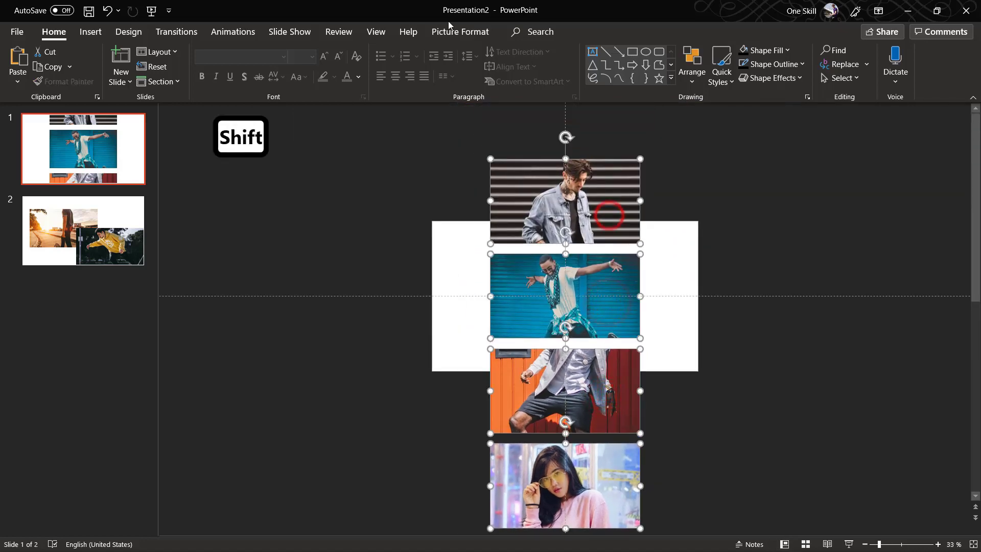
left_click(438, 34)
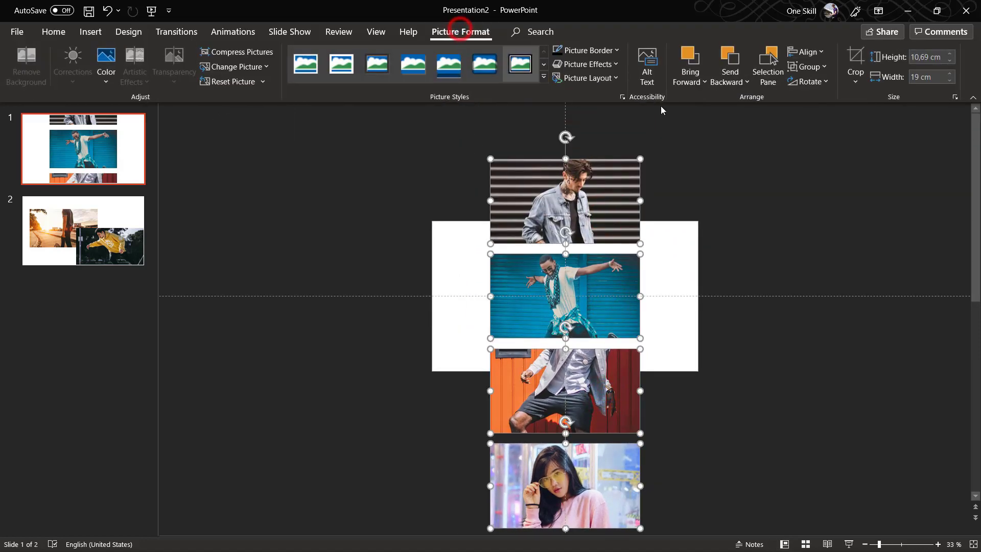
left_click(819, 54)
left_click(840, 189)
left_click(854, 190)
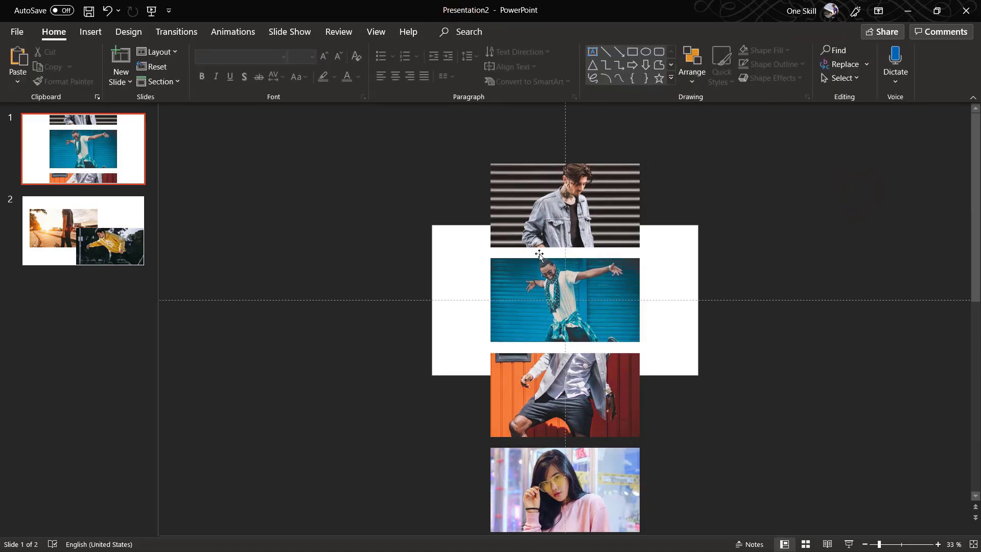
scroll(597, 331, "up", 2)
scroll(597, 332, "down", 2)
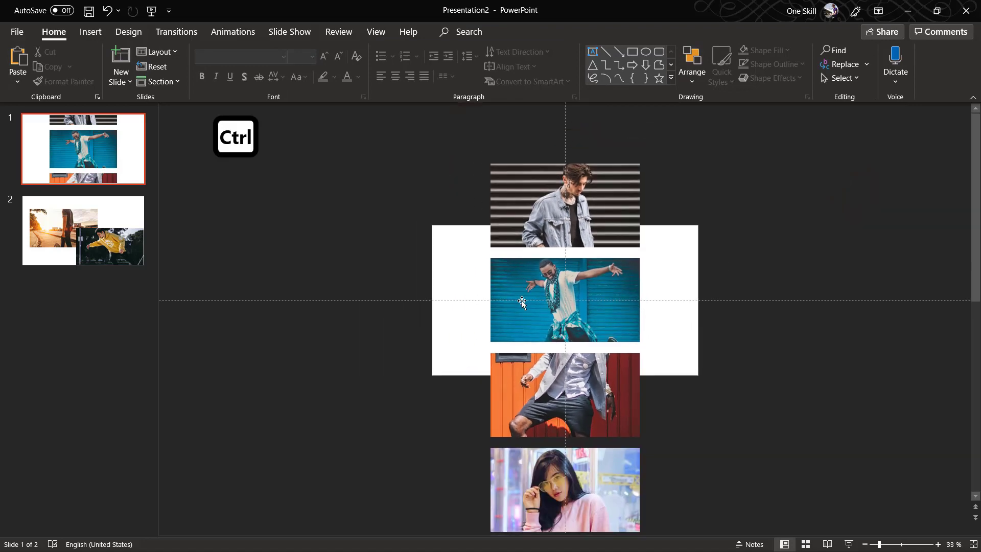
key("alt+Tab")
left_click(194, 280)
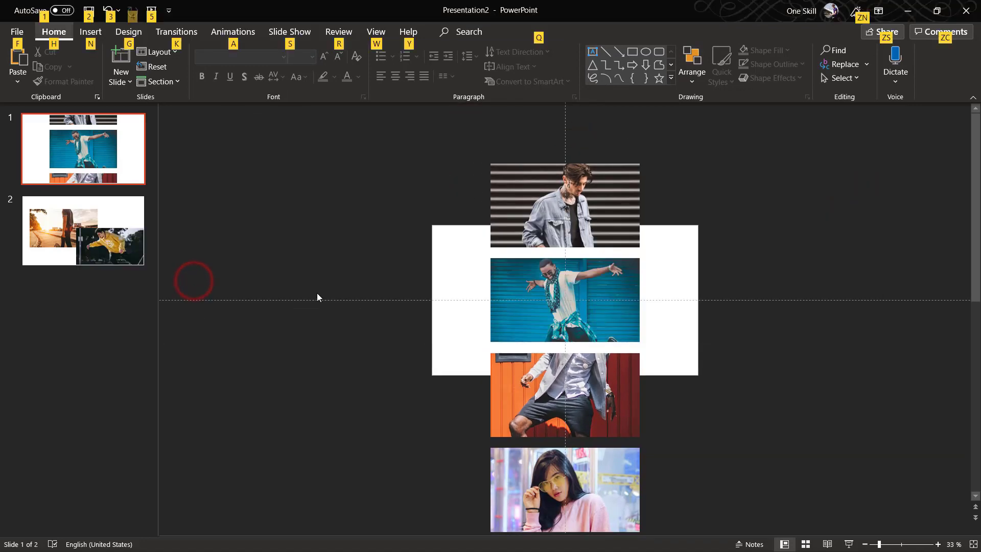
left_click(369, 290)
key("alt+Tab")
left_click(198, 277)
key("alt+Tab")
left_click(295, 292)
left_click(302, 250)
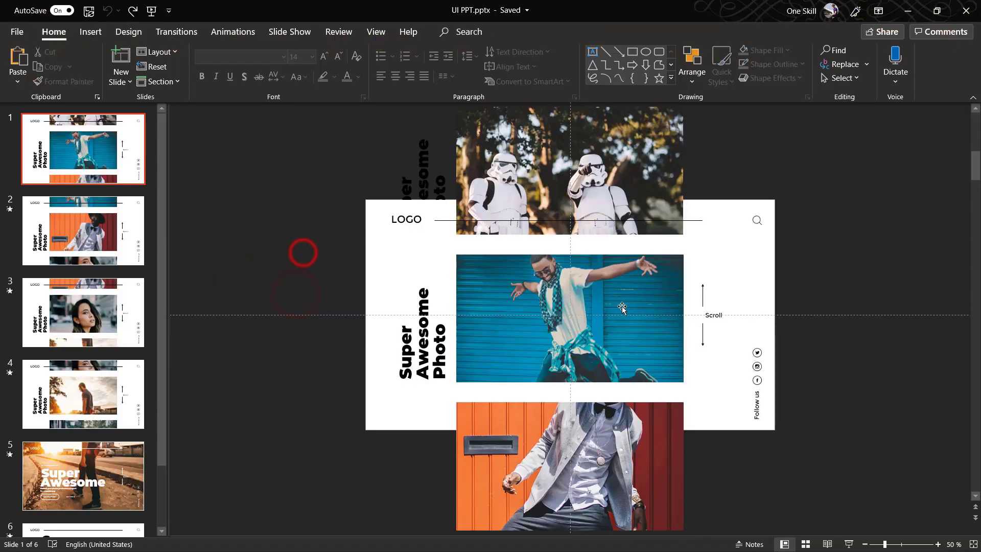
scroll(624, 310, "down", 2)
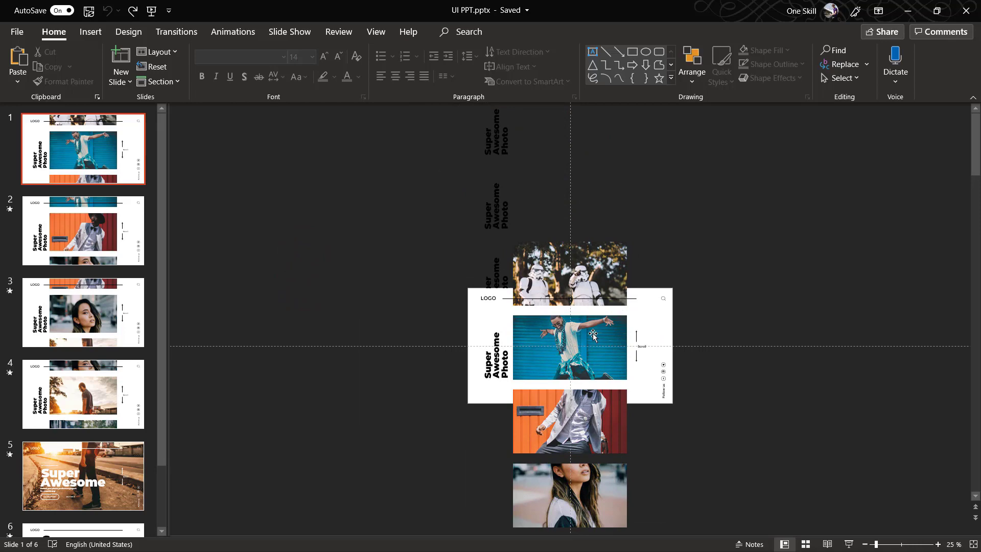
key("alt+Tab")
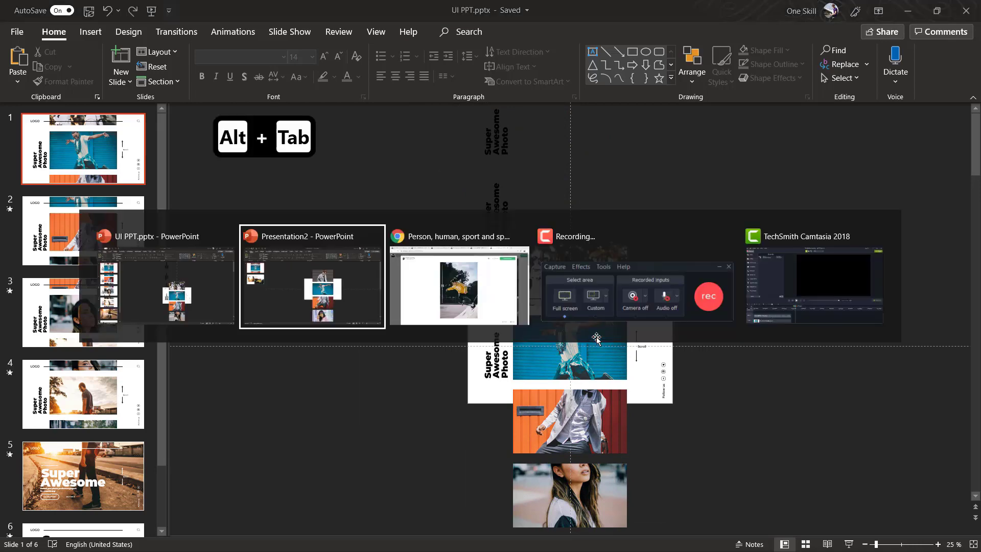
left_click(301, 284)
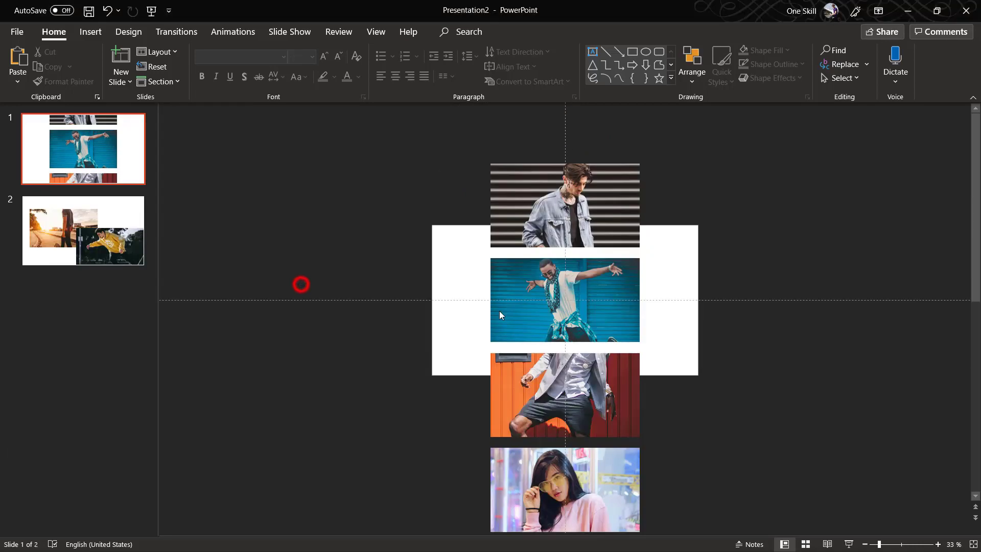
left_click(611, 206)
scroll(572, 195, "up", 2)
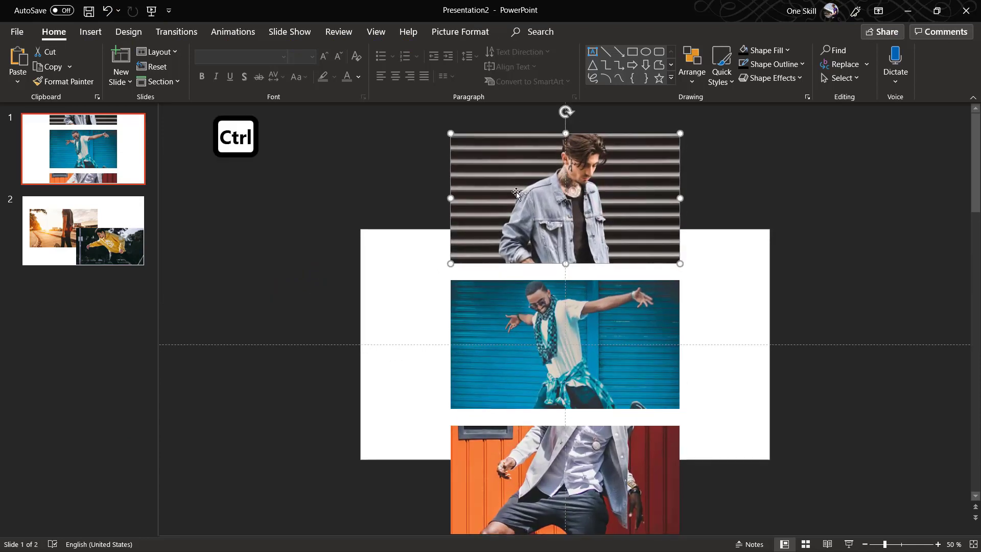
left_click(558, 304)
left_click(611, 502)
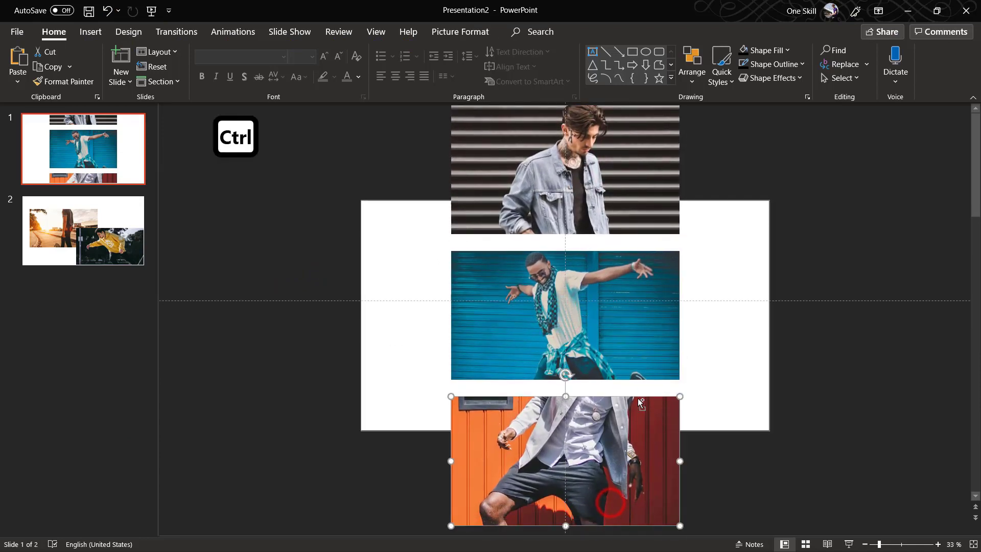
scroll(541, 281, "down", 2)
left_click(594, 246)
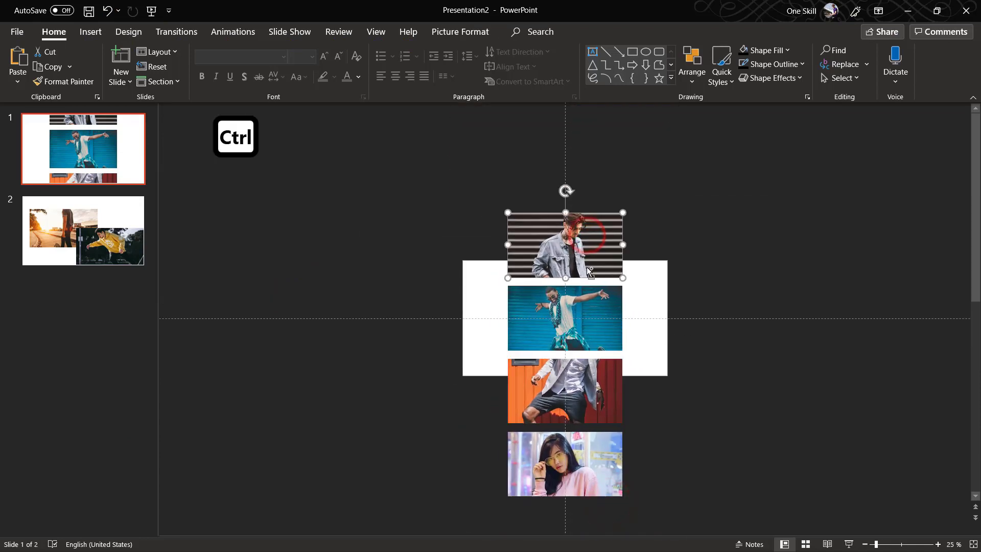
scroll(577, 261, "up", 1)
scroll(586, 210, "up", 2)
scroll(586, 210, "down", 2)
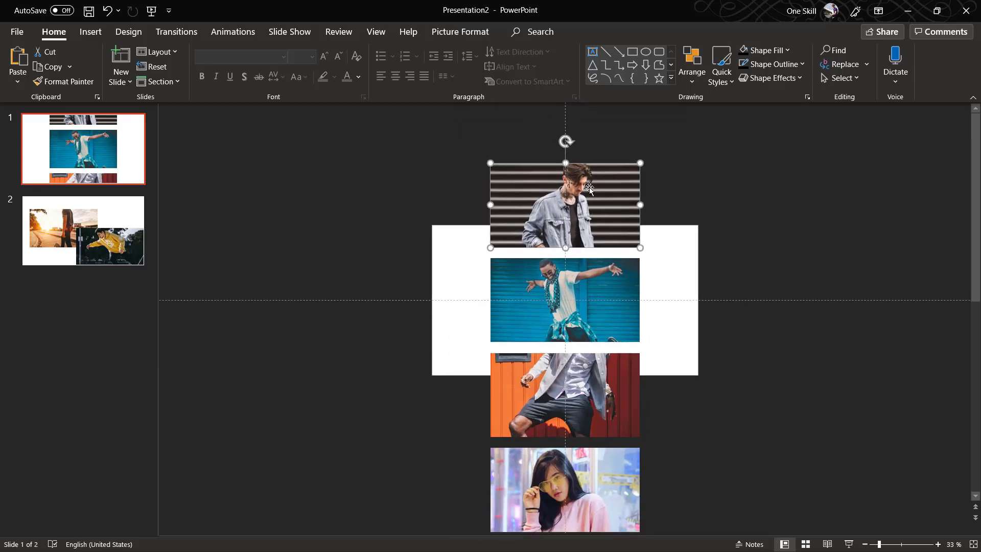
left_click(462, 32)
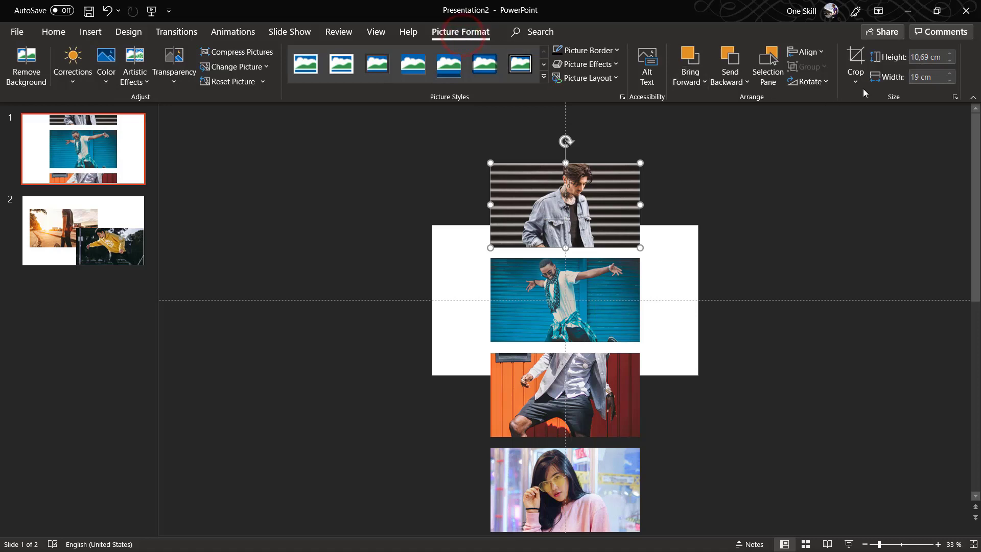
Crop the denim-jacket and blue dancer photos, shifting each image upward inside its frame.
left_click(855, 56)
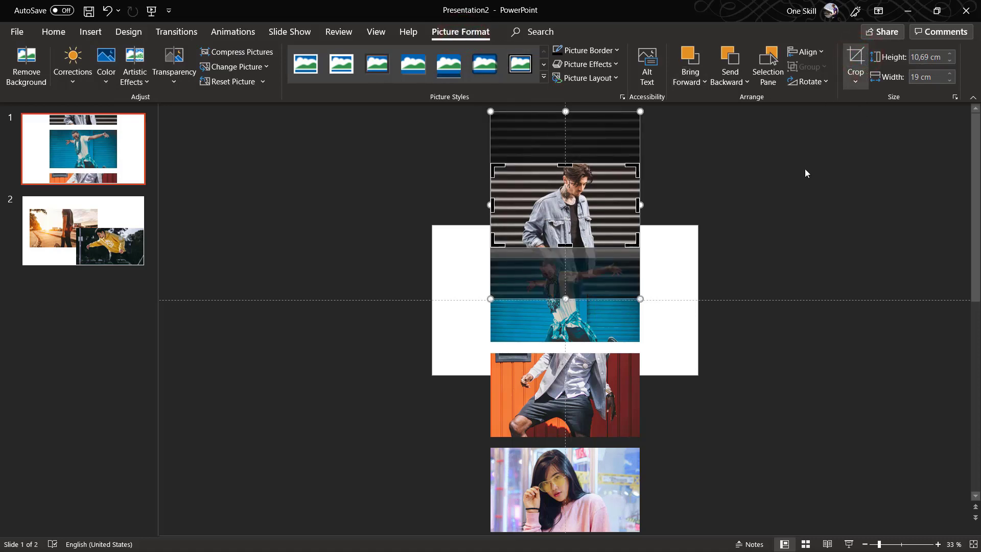
left_click_drag(602, 207, 604, 177)
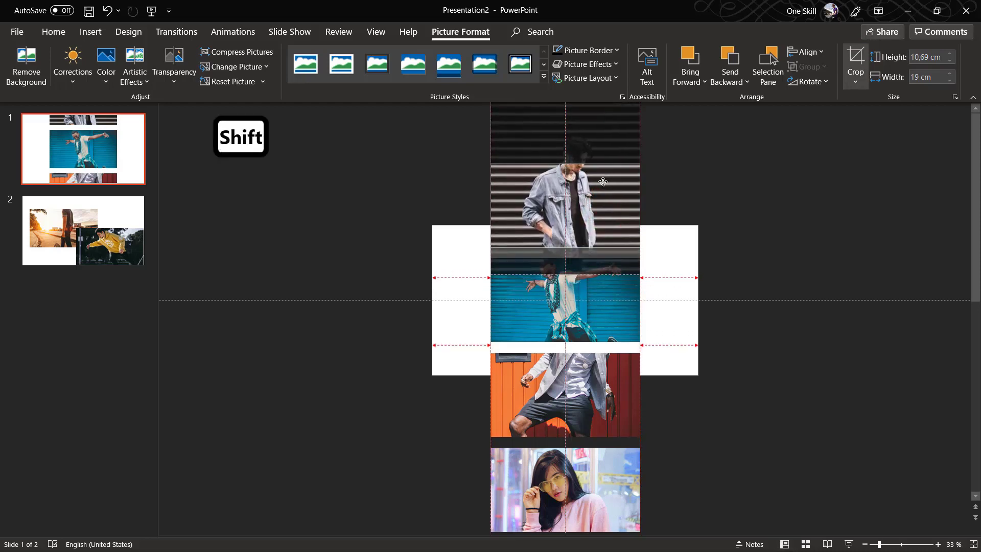
left_click(710, 179)
left_click(624, 281)
left_click(857, 55)
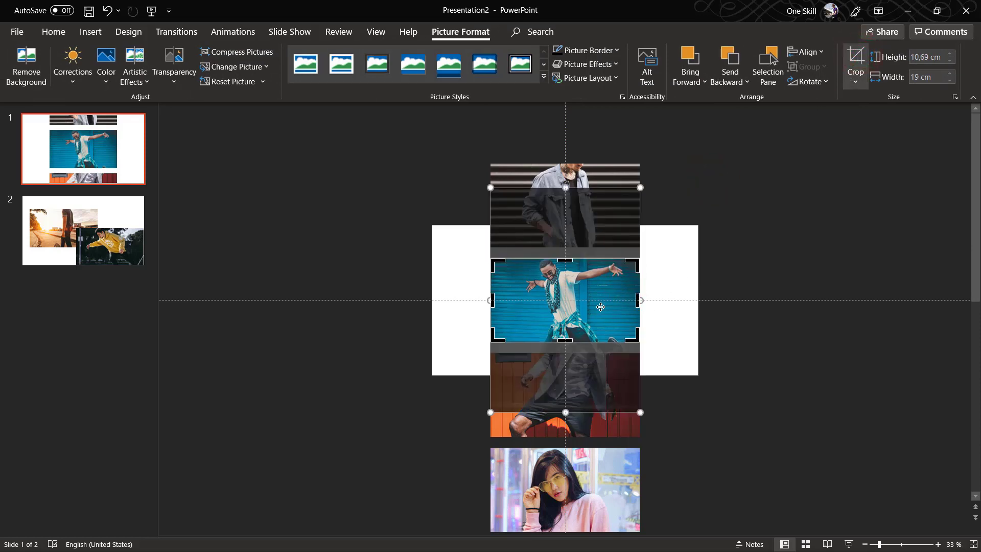
left_click_drag(601, 306, 597, 299)
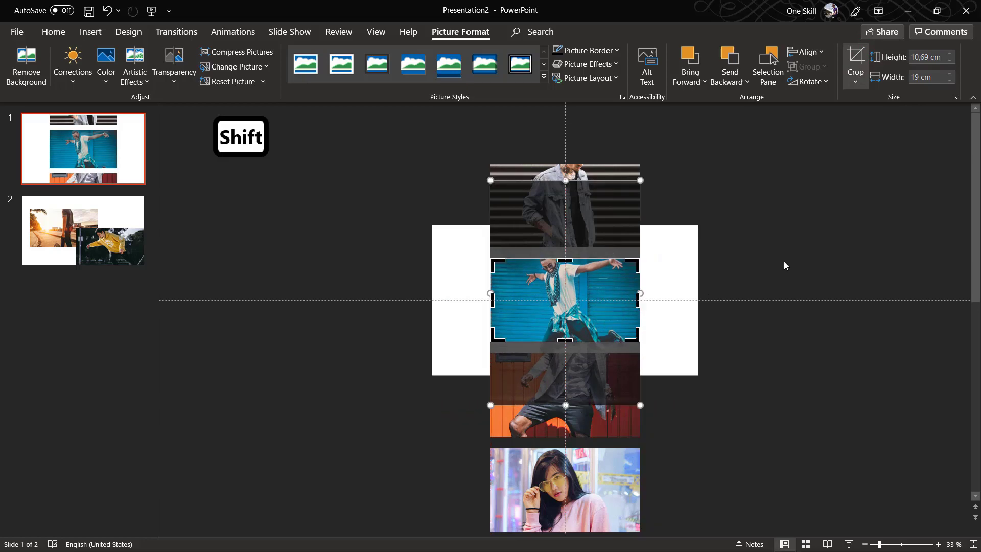
left_click(781, 262)
left_click(566, 400)
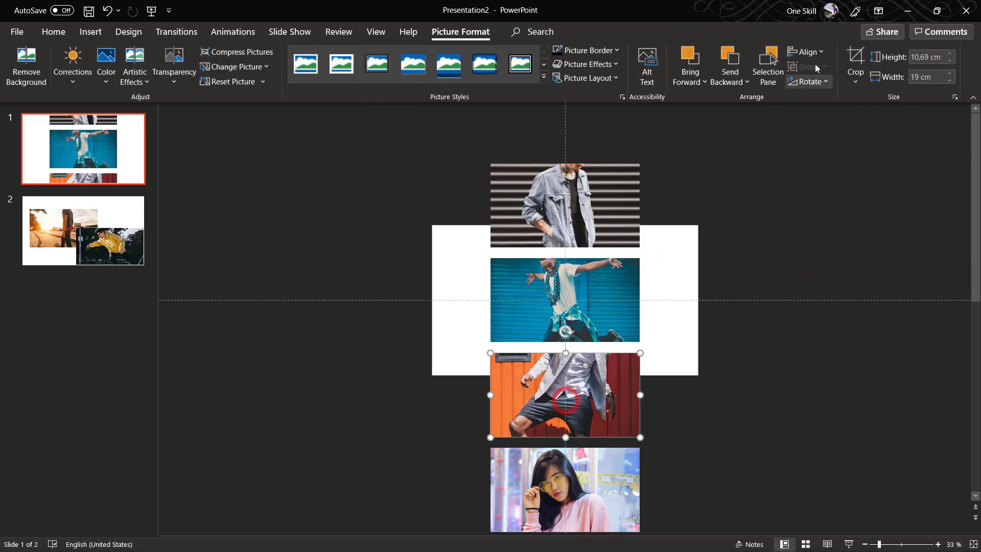
Crop the orange photo, shifting the image straight up to show the dancer's legs.
left_click(856, 56)
key("shift")
left_click_drag(599, 404, 595, 368)
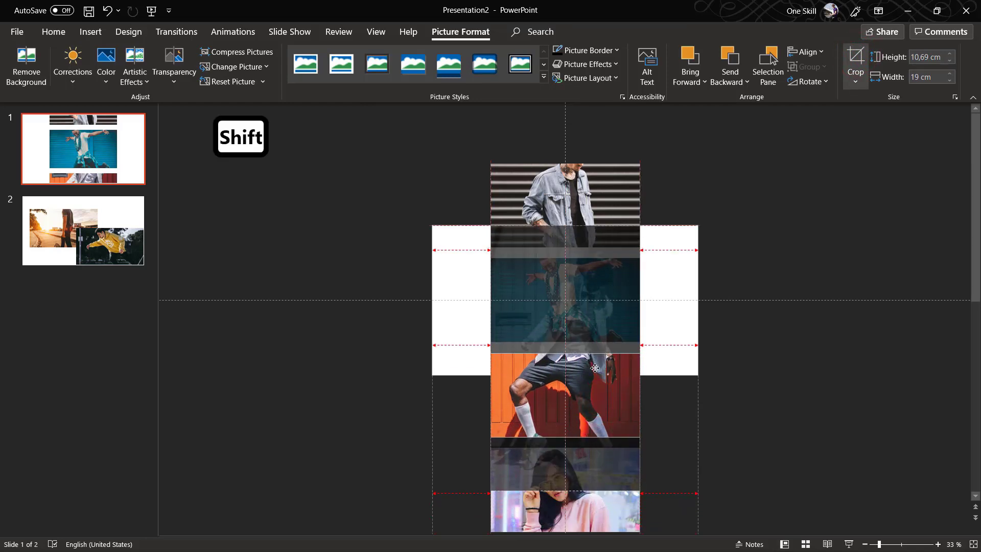
left_click(787, 330)
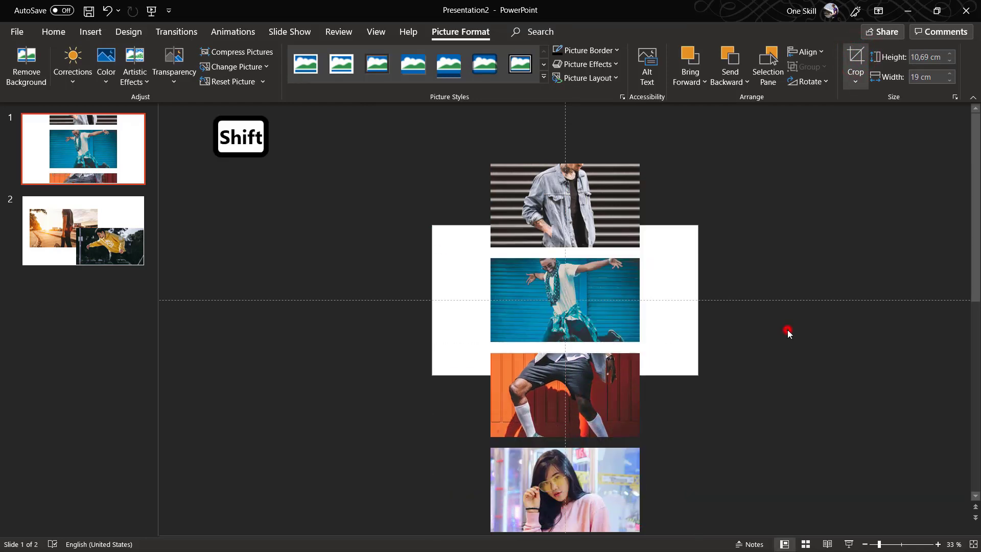
Crop the girl photo, sliding the image straight up inside its frame.
left_click(593, 479)
left_click(852, 55)
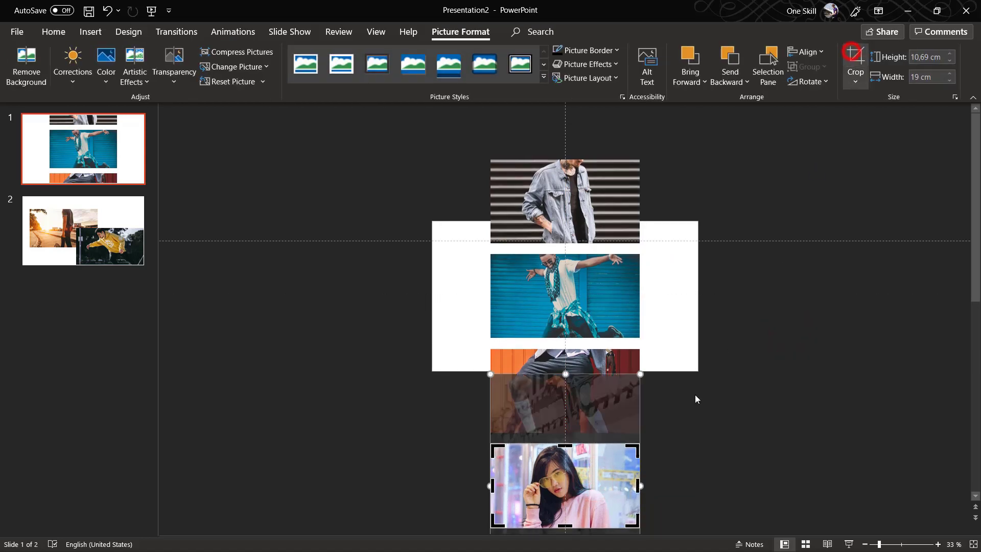
key("shift")
mouse_move(607, 432)
left_mouse_down()
mouse_move(606, 401)
mouse_move(603, 443)
mouse_move(599, 428)
left_mouse_up()
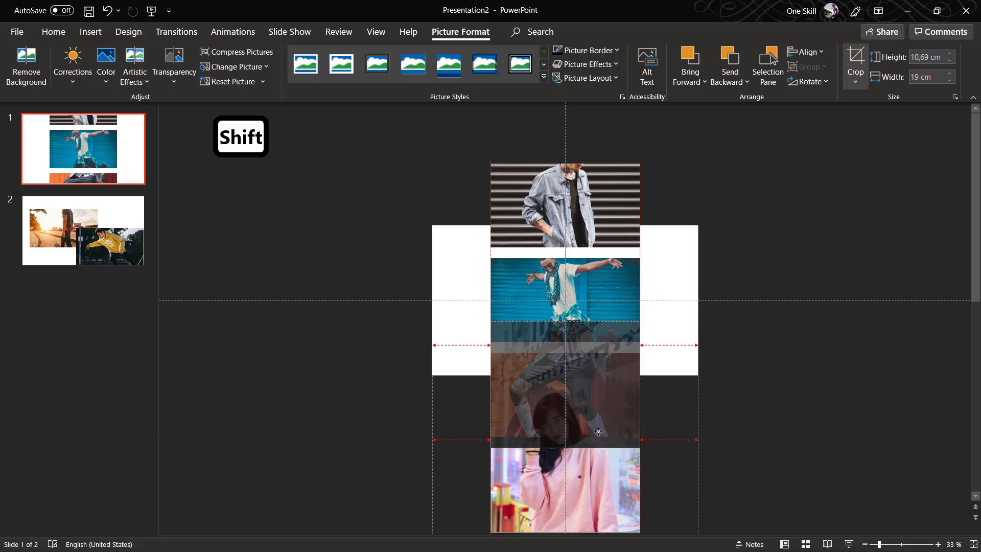
scroll(705, 260, "down", 1)
left_click(850, 53)
left_click(819, 231)
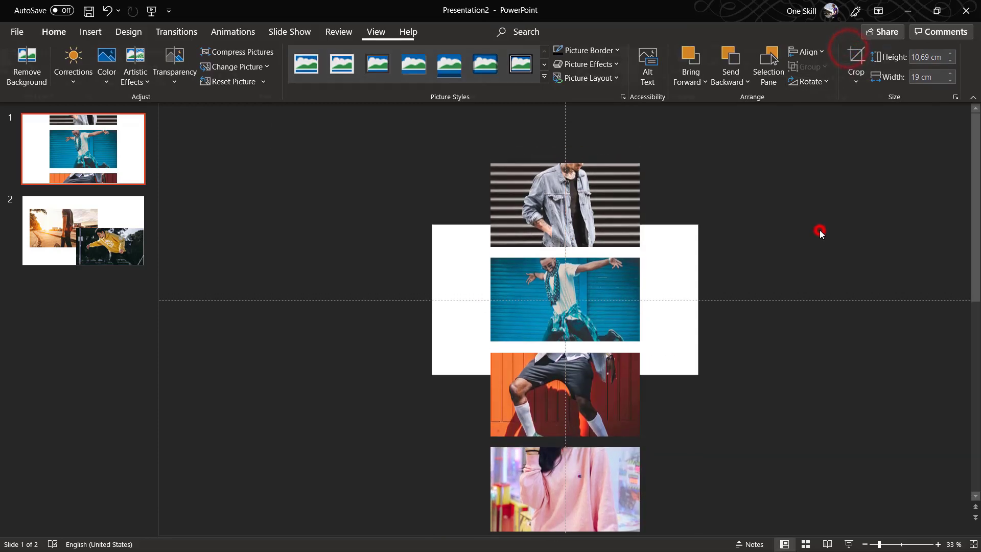
Check the orange picture's crop in the UI PPT.pptx reference file, then return to Presentation2.
key("alt+Tab")
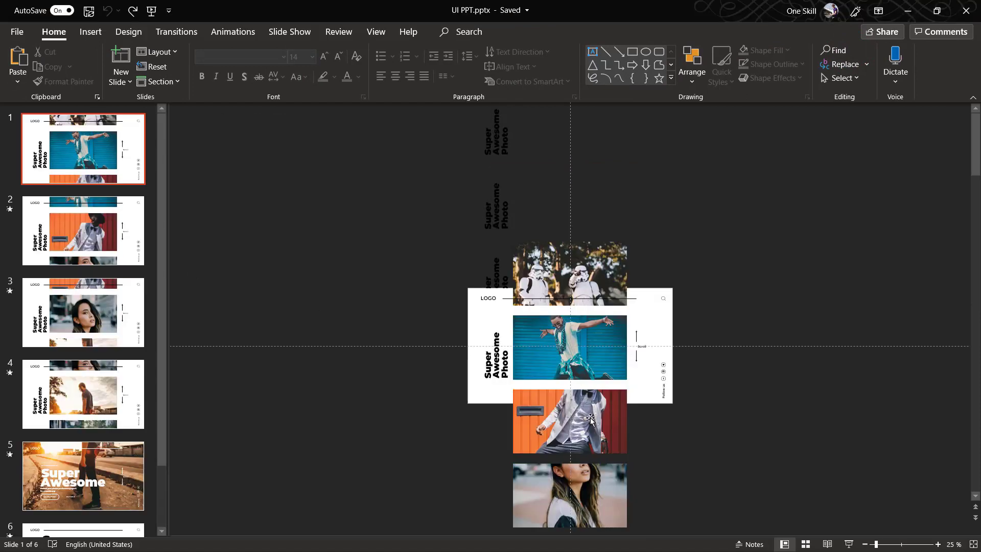
left_click(578, 431)
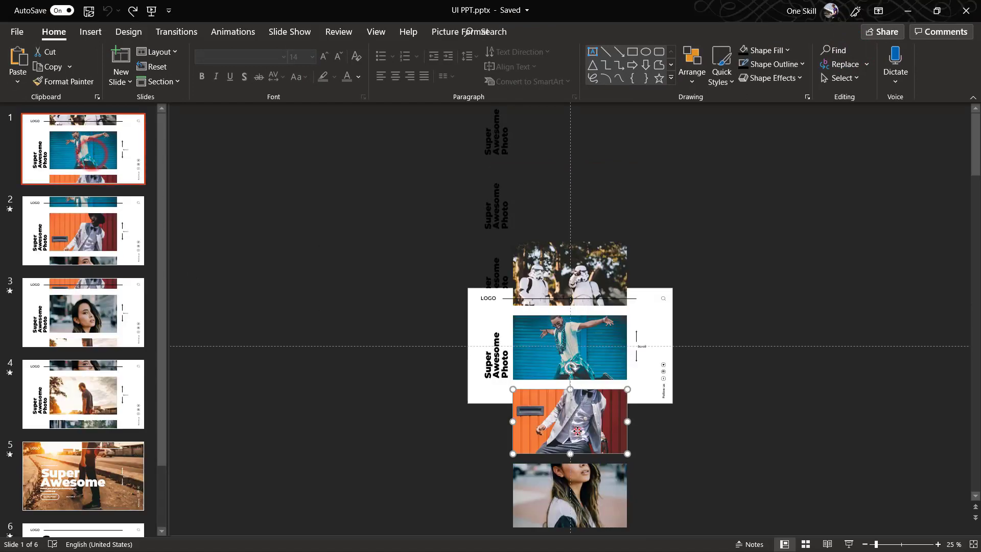
left_click(475, 31)
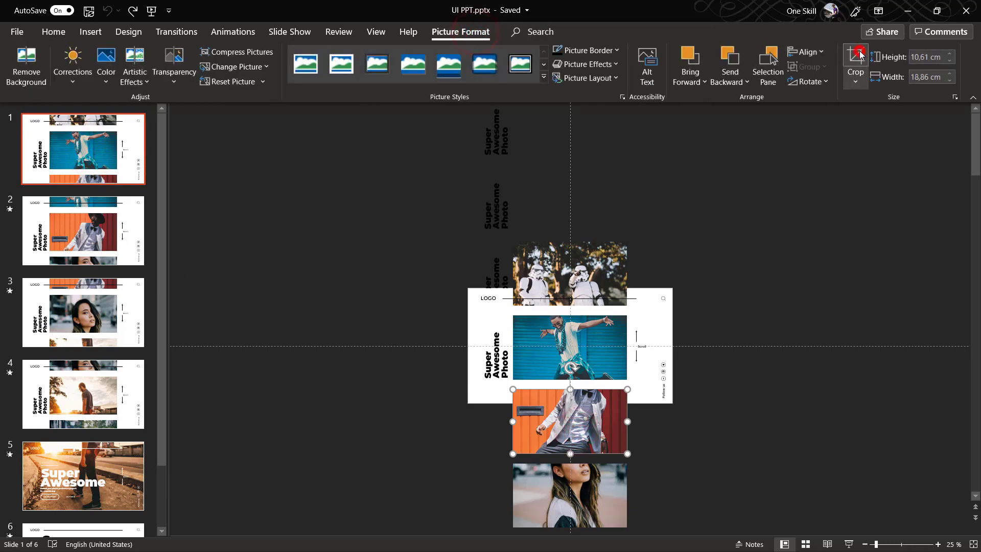
left_click(859, 53)
left_click(845, 177)
key("alt+Tab")
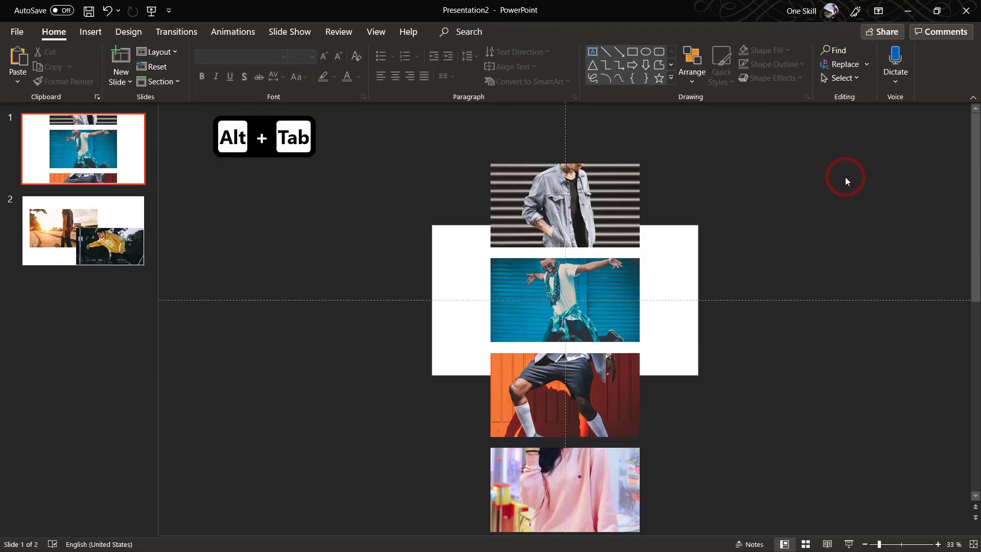
Re-crop the orange photo, moving the image slightly down to show the jacket, shorts and knees.
left_click(610, 363)
left_click(463, 32)
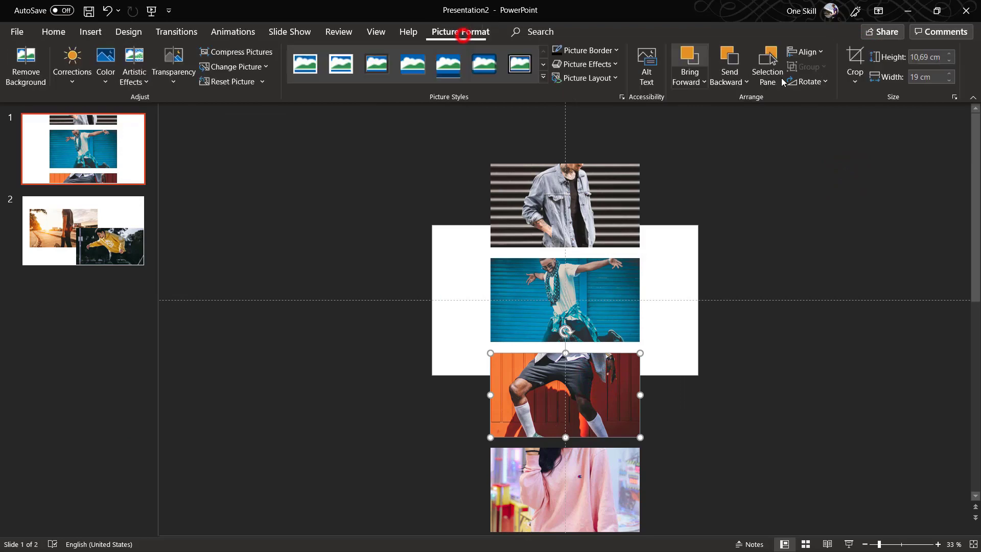
left_click(857, 57)
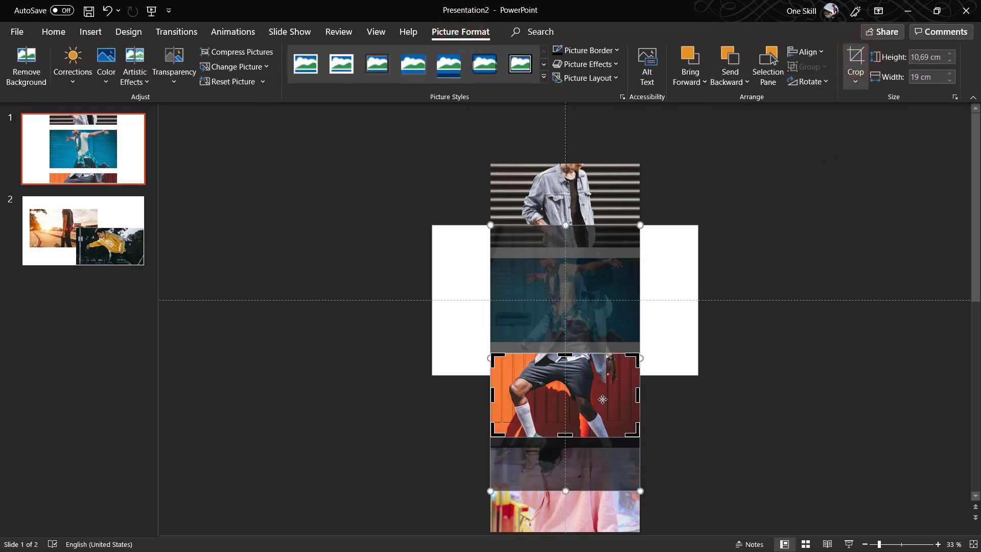
left_click_drag(603, 395, 604, 416)
left_click(801, 329)
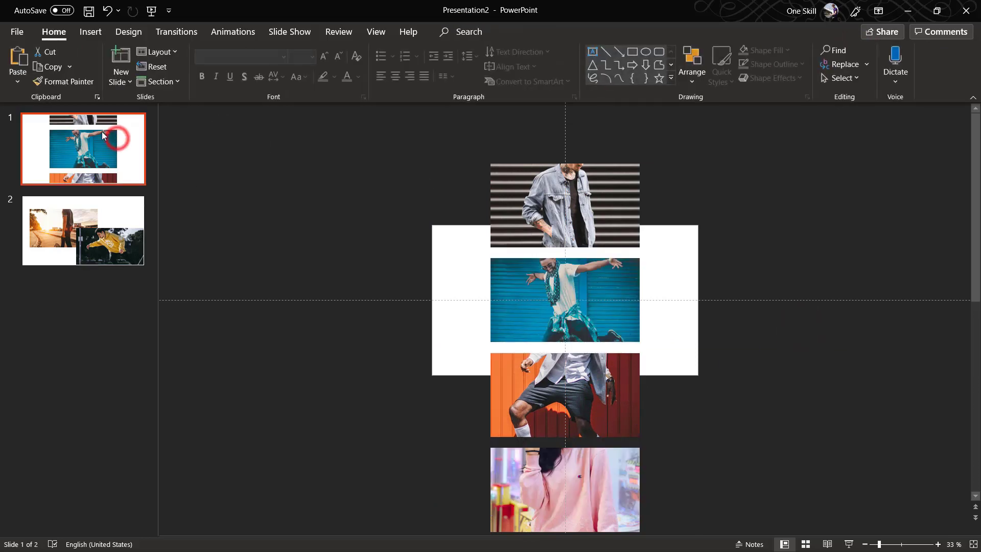
Duplicate slide 1 as slide 2 and give slide 2 the Morph transition.
key("ctrl+d")
left_click(222, 247)
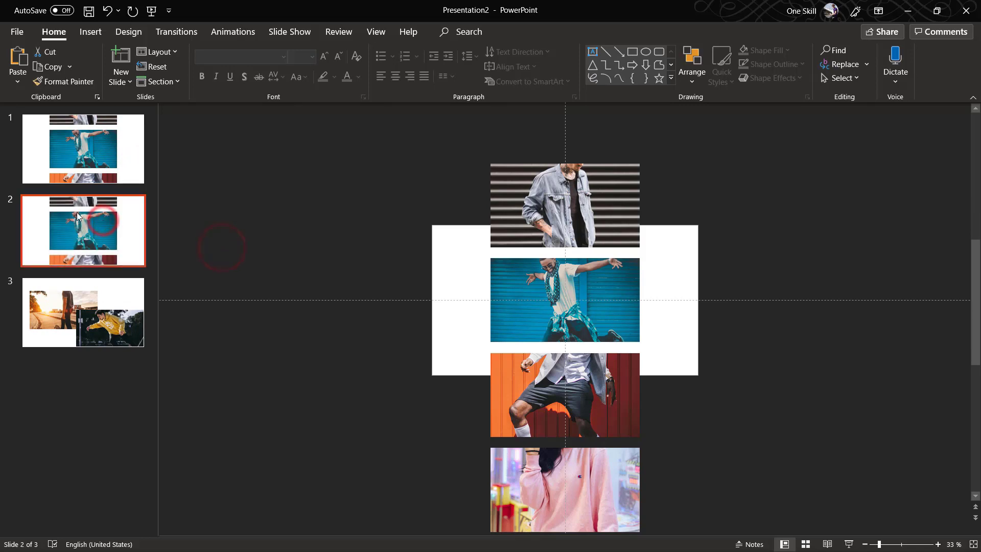
left_click(176, 31)
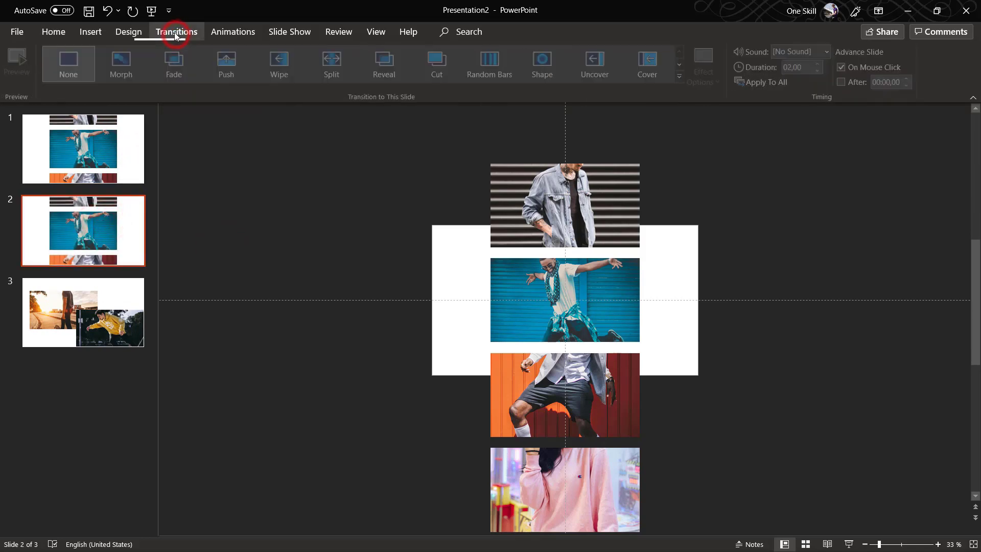
left_click(123, 62)
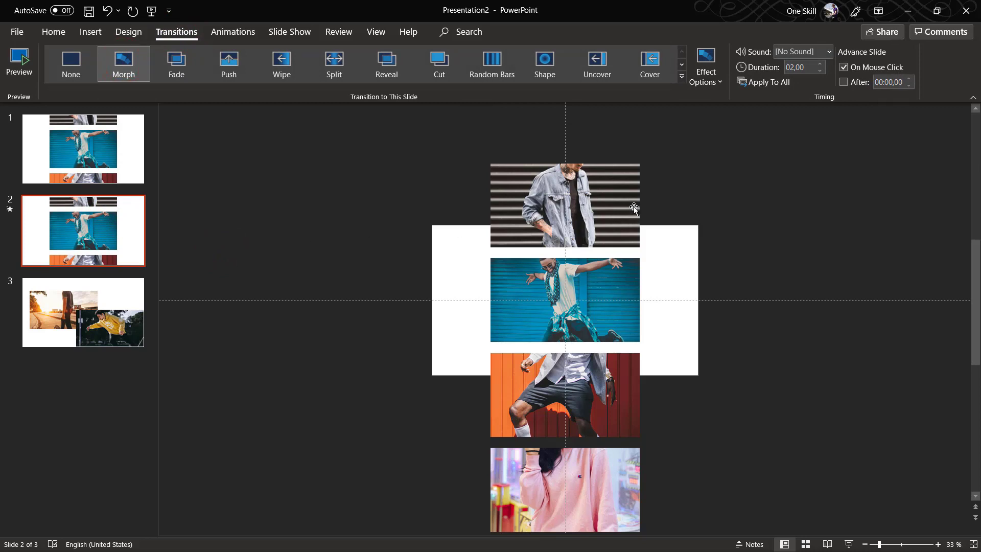
left_click(537, 276)
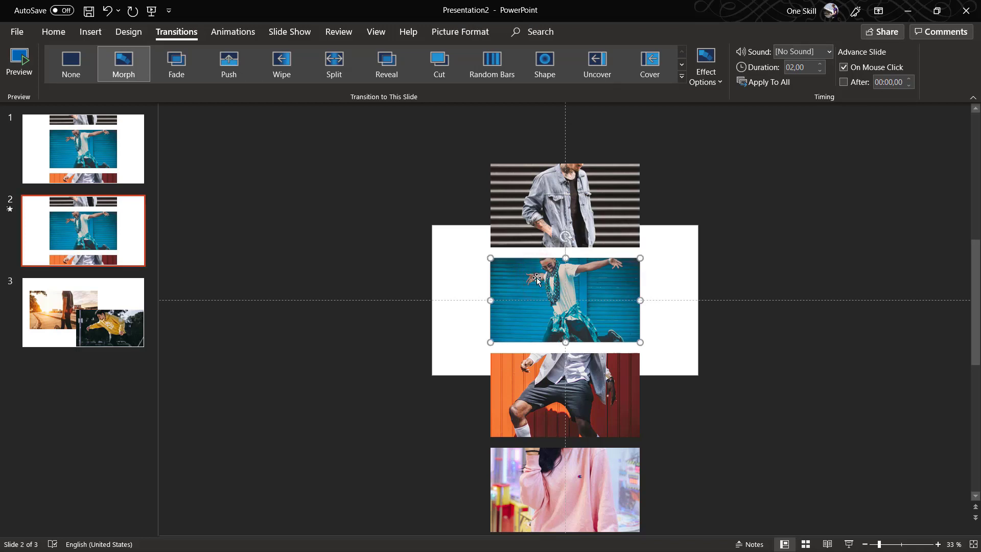
Place a level reference copy of the blue photo left of the slide.
key("ctrl")
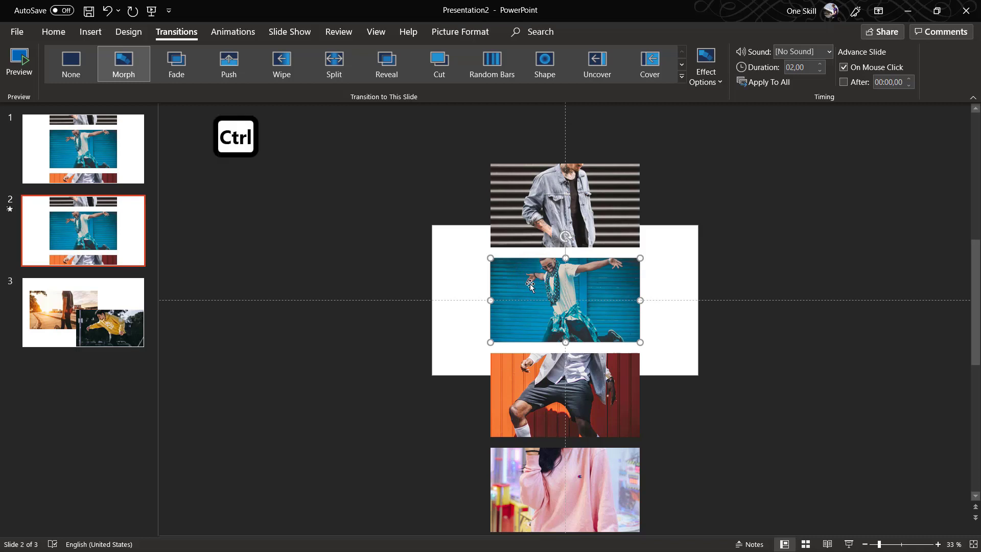
left_click_drag(531, 285, 361, 288)
key("shift")
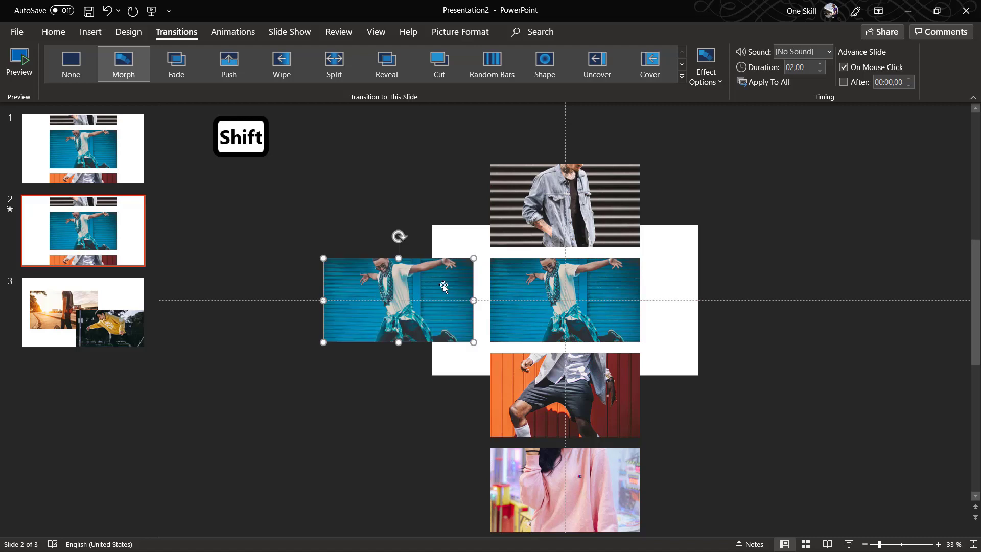
Move all four photos straight up together so the orange photo sits centred.
left_click(570, 246)
left_click(557, 290, "shift")
left_click(539, 378, "shift")
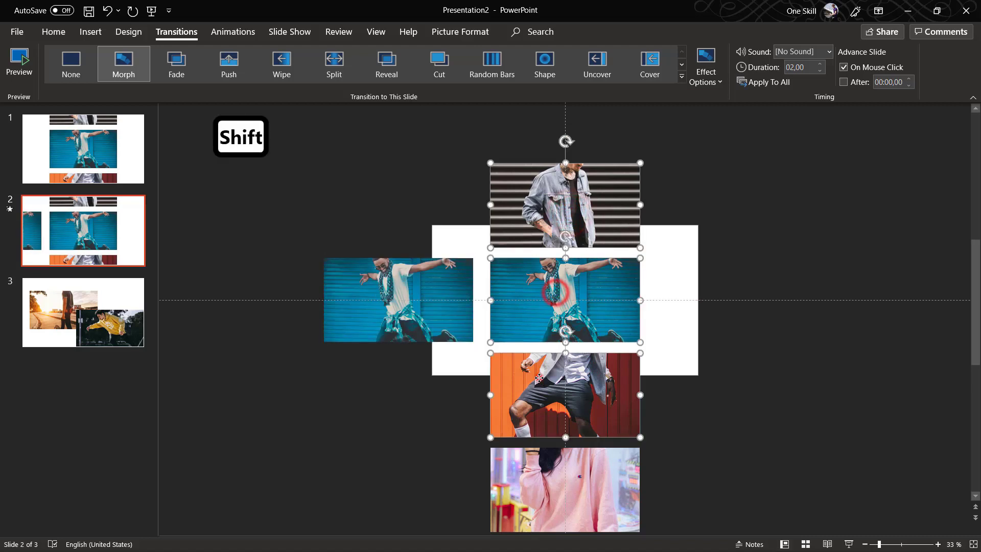
left_click(562, 479, "shift")
left_click_drag(547, 393, 551, 302)
left_click(740, 308)
Delete the blue reference copy and show slide 1.
left_click(447, 308)
left_click(528, 314, "shift")
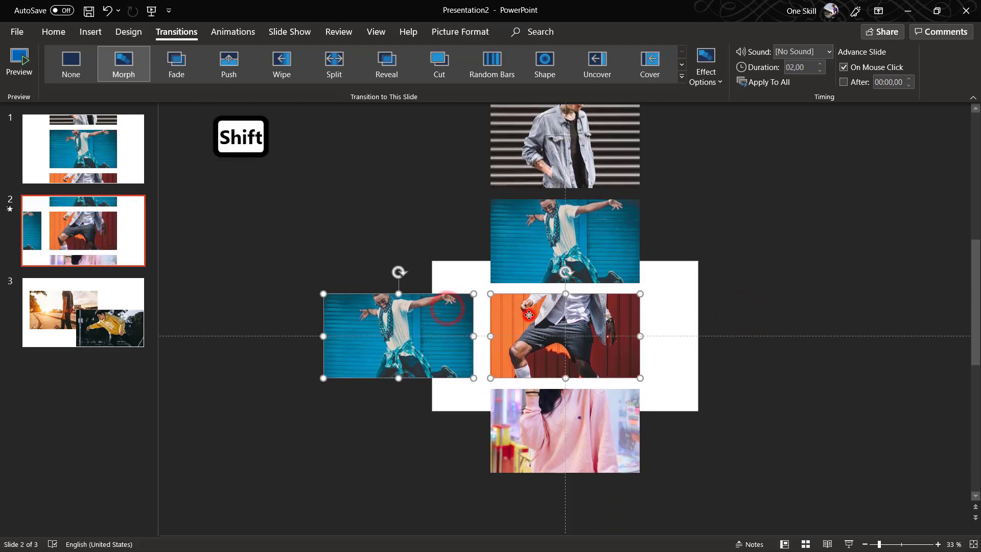
left_click(454, 236)
left_click(433, 325)
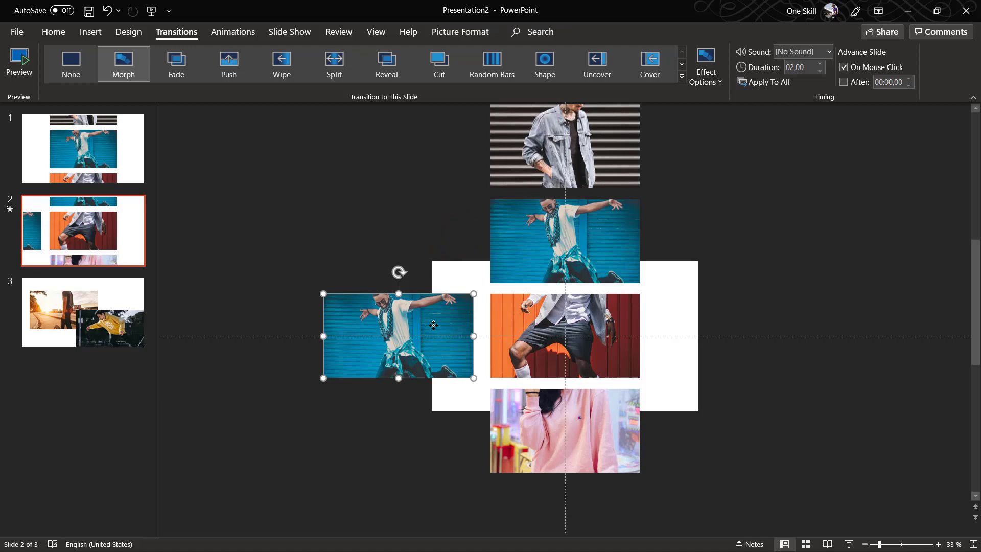
key("Delete")
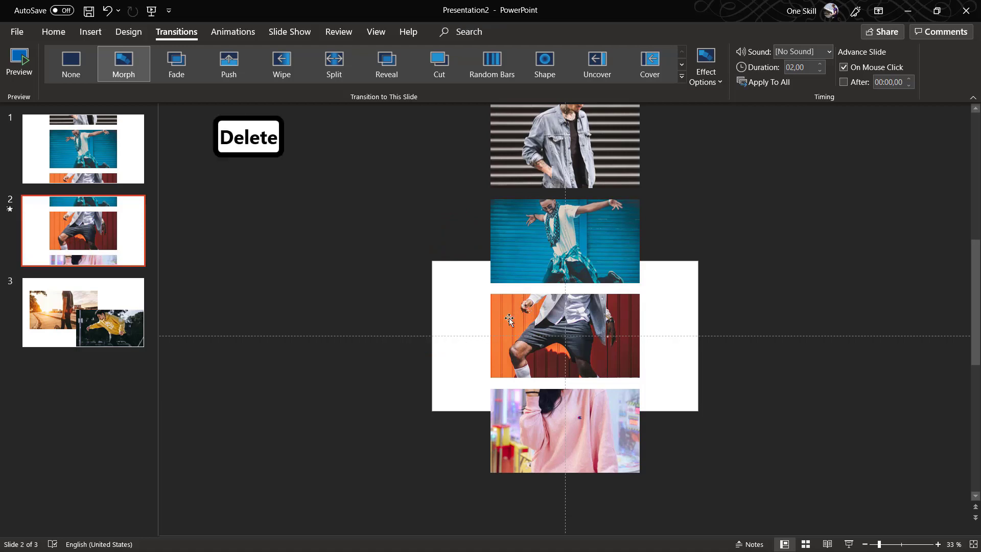
left_click(115, 150)
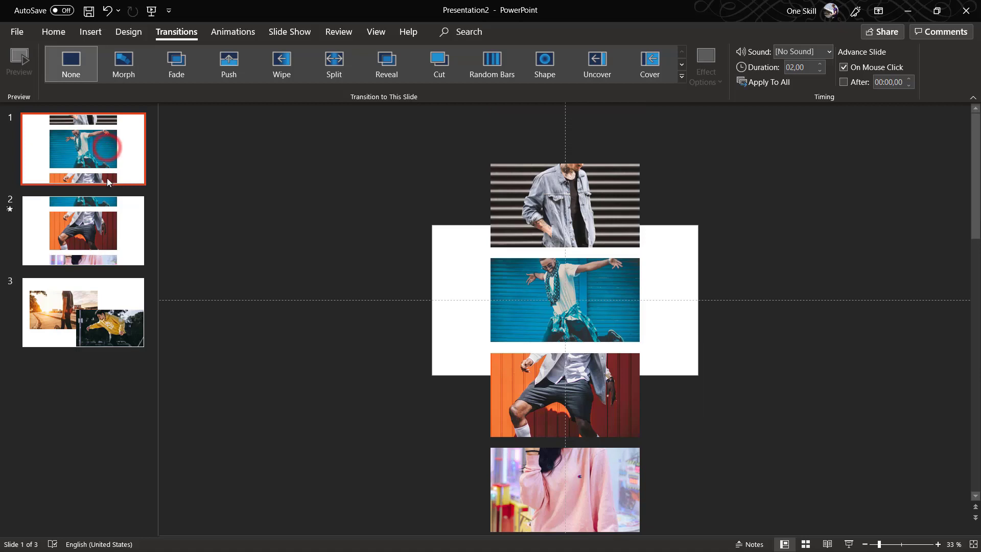
On slide 2, try repositioning the top photo's image, then undo the change.
left_click(106, 235)
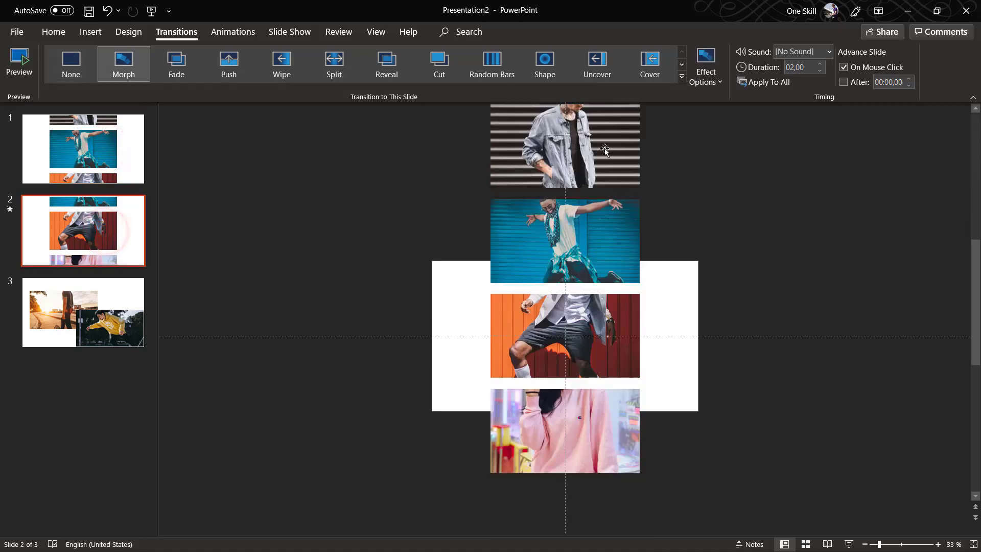
left_click(605, 148)
scroll(605, 148, "up", 1)
left_click(456, 32)
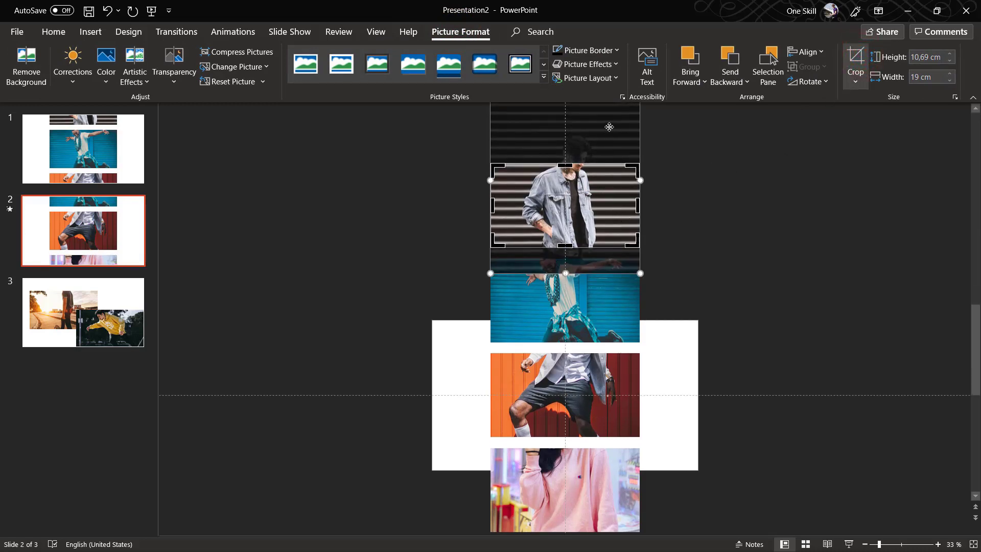
left_click_drag(607, 122, 609, 103)
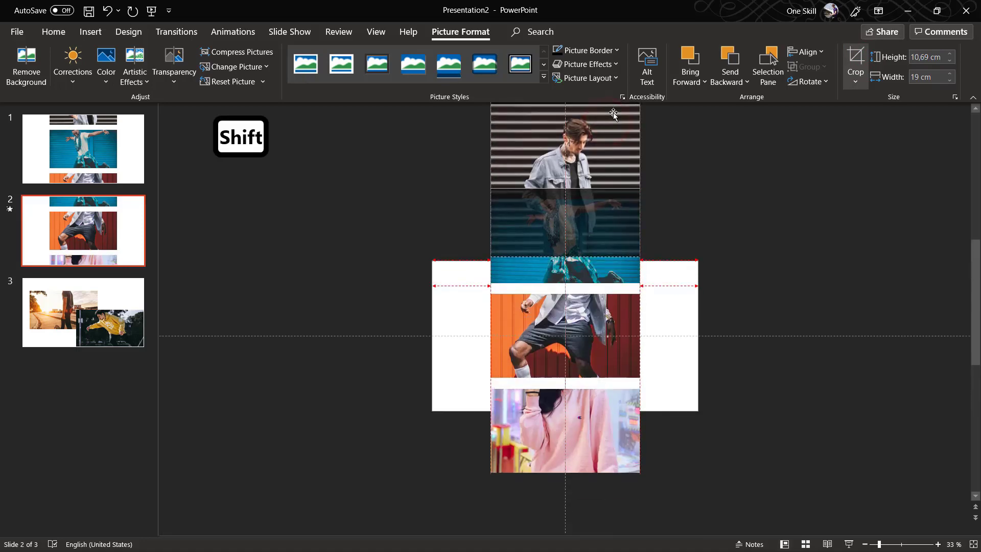
scroll(668, 179, "down", 2)
left_click(780, 144)
key("ctrl+z")
key("ctrl+z")
key("ctrl+z")
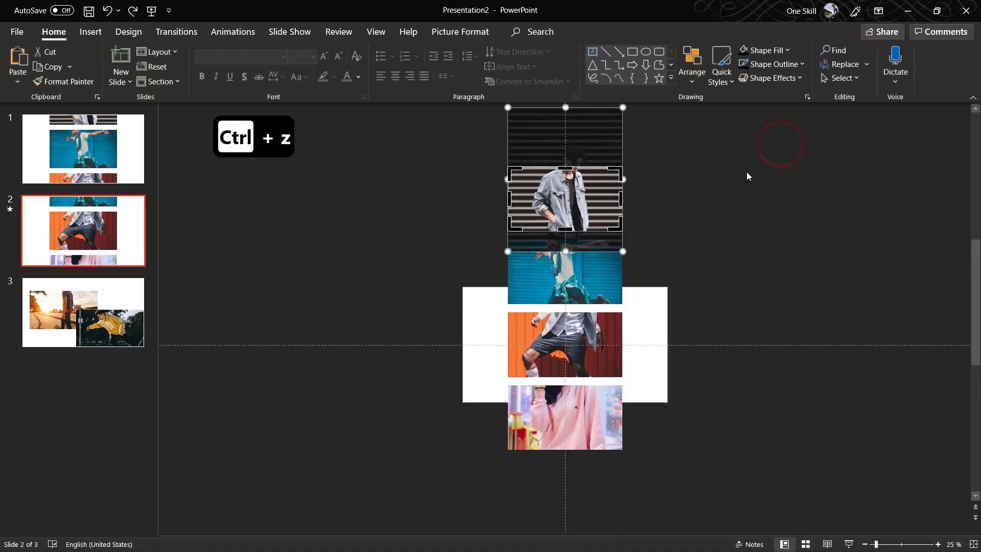
left_click(746, 171)
Crop the top striped photo, shifting the image so the man's head shows.
left_click(597, 170)
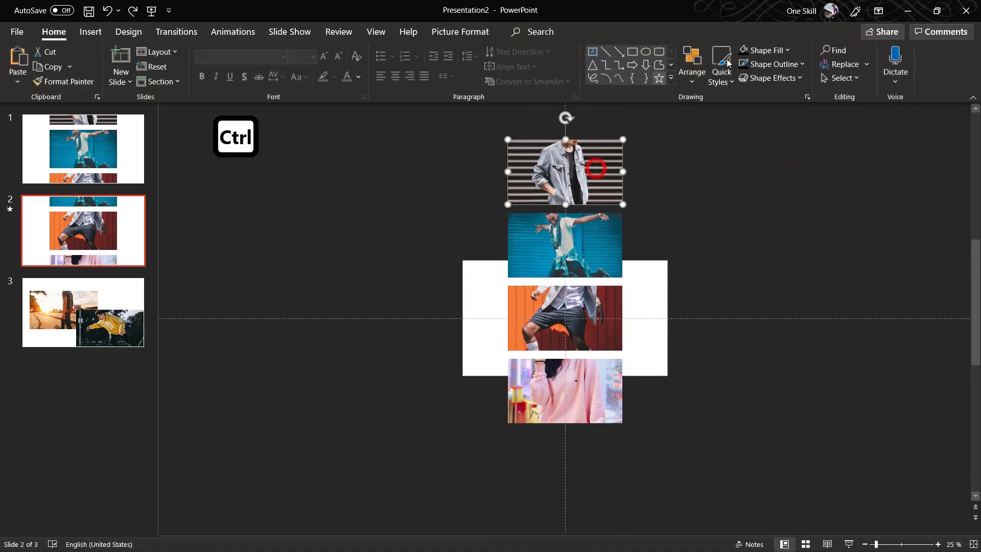
left_click(456, 31)
left_click(853, 56)
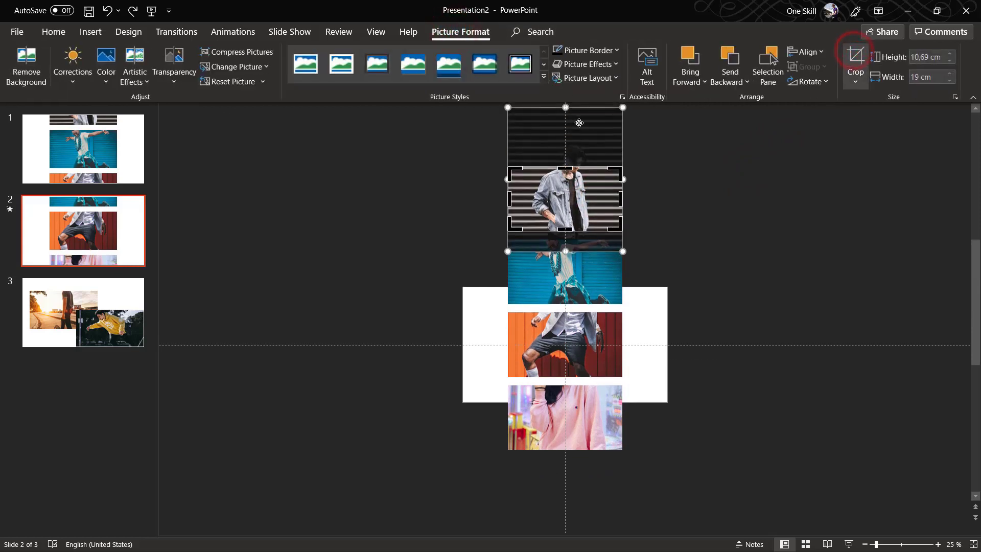
left_click_drag(581, 124, 582, 114)
left_click(705, 177)
left_click(608, 217)
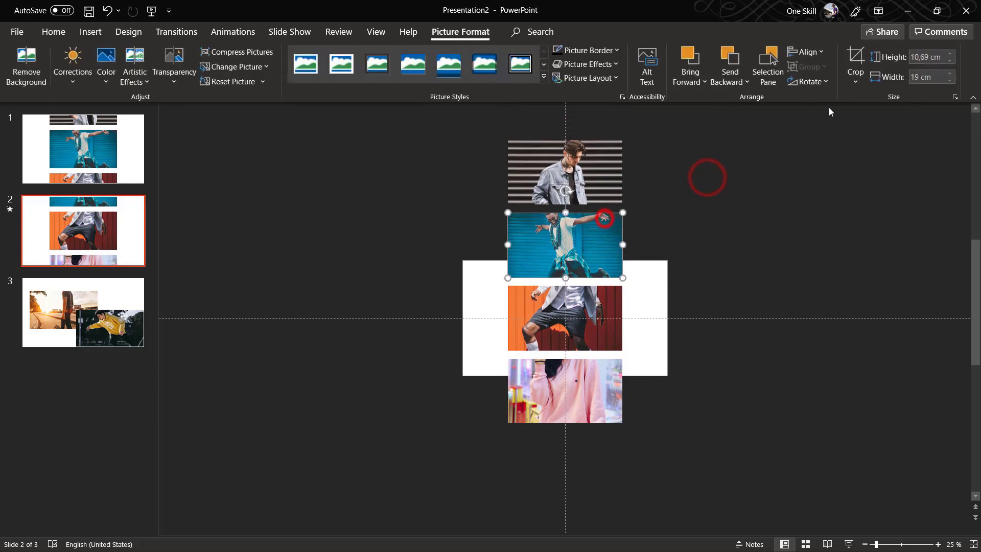
Re-crop the blue, orange and pink photos on slide 2, sliding each image down to show the face.
left_click(856, 57)
left_click_drag(592, 173, 588, 200)
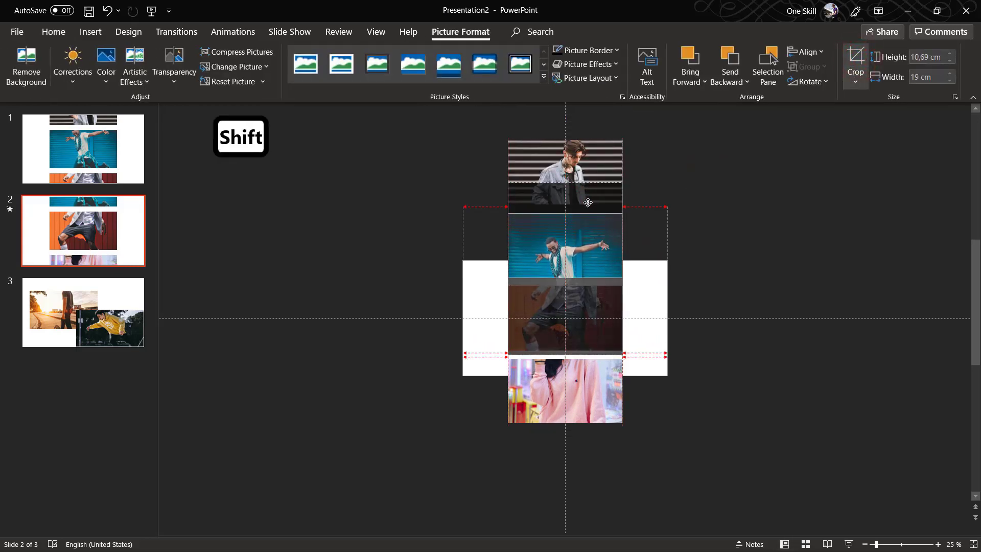
left_click(772, 226)
left_click(610, 304)
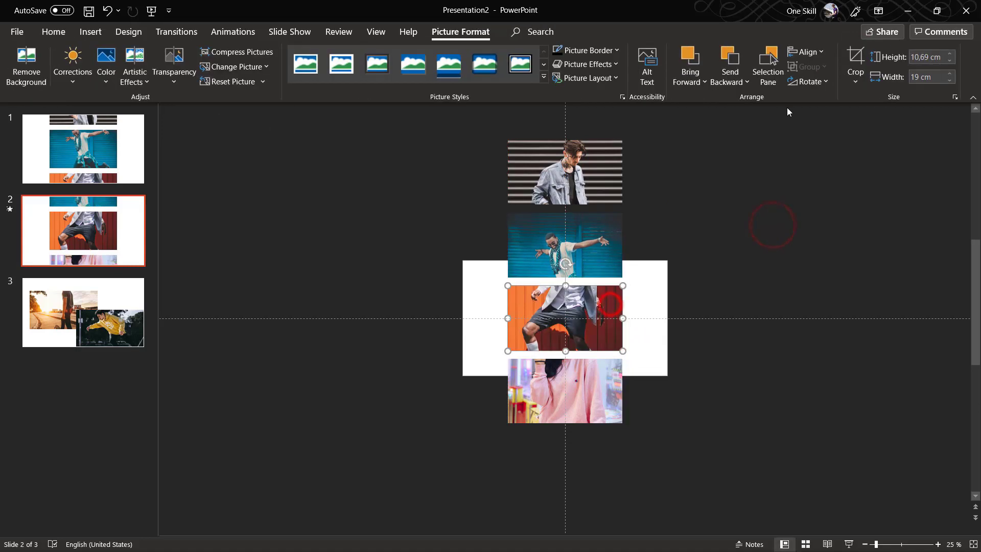
left_click(856, 60)
left_click_drag(594, 235, 595, 281)
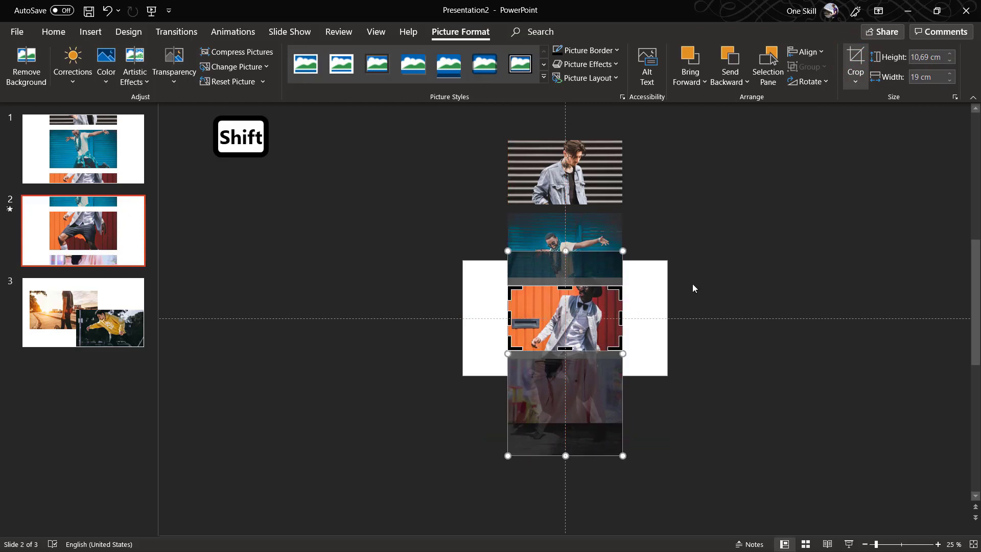
left_click(760, 276)
double_click(590, 384)
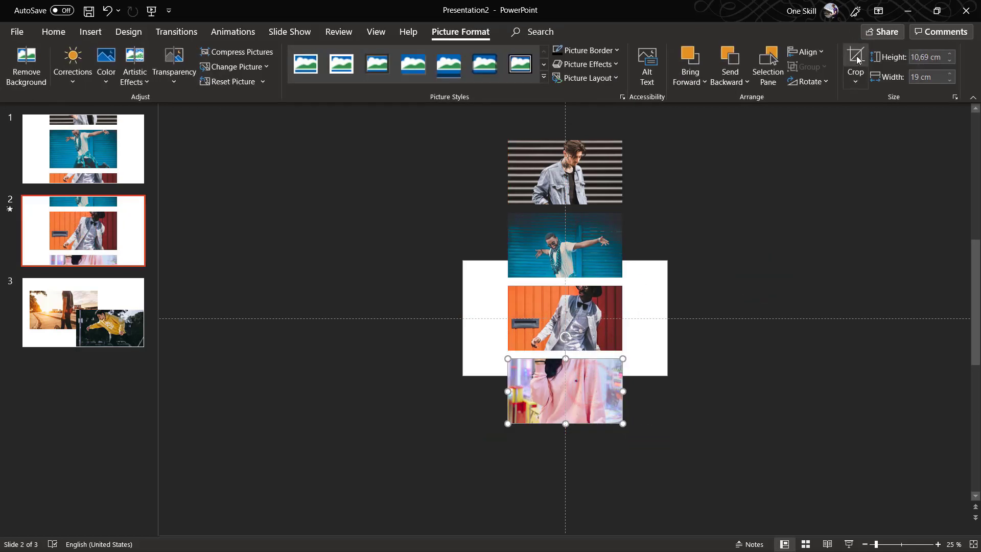
left_click(856, 55)
left_click_drag(584, 297, 582, 328)
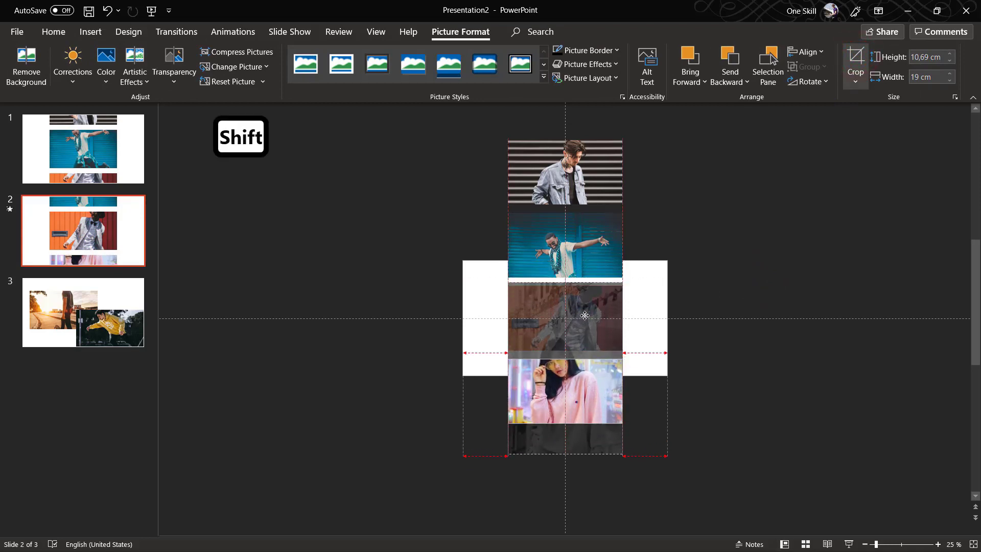
left_click(785, 306)
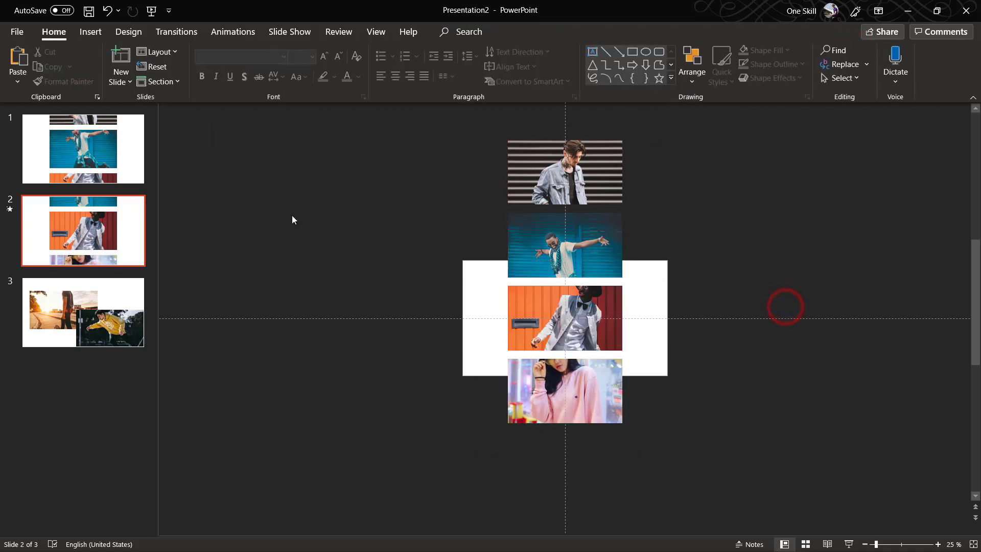
left_click(90, 153)
Run the slide show from slide 1, step between slides 1 and 2 to watch the Morph parallax, then exit.
key("F5")
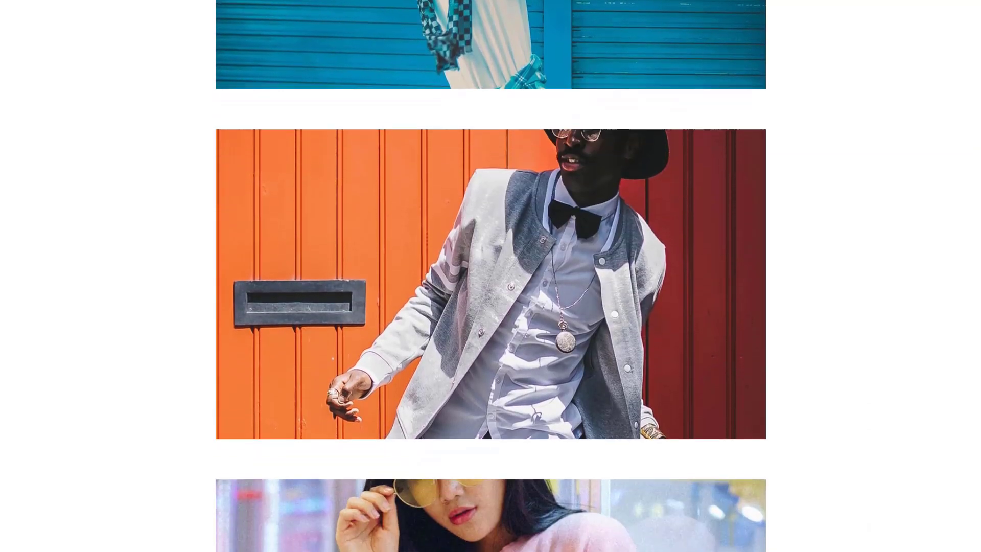
key("Left")
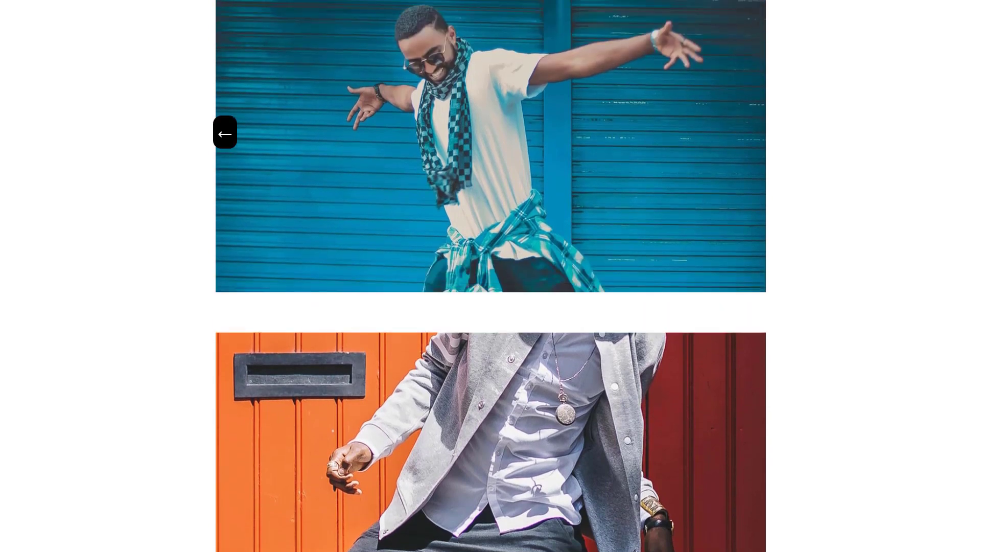
key("Right")
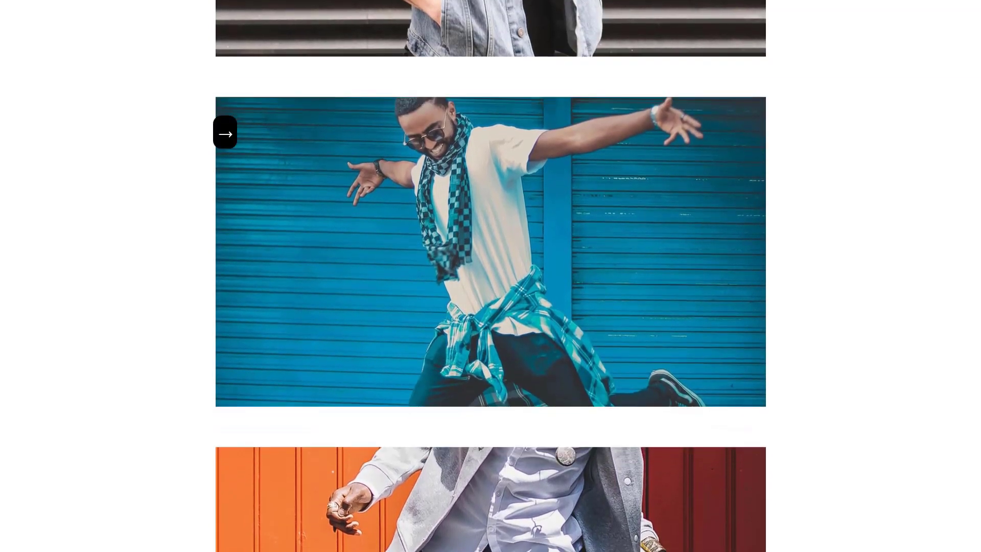
key("Left")
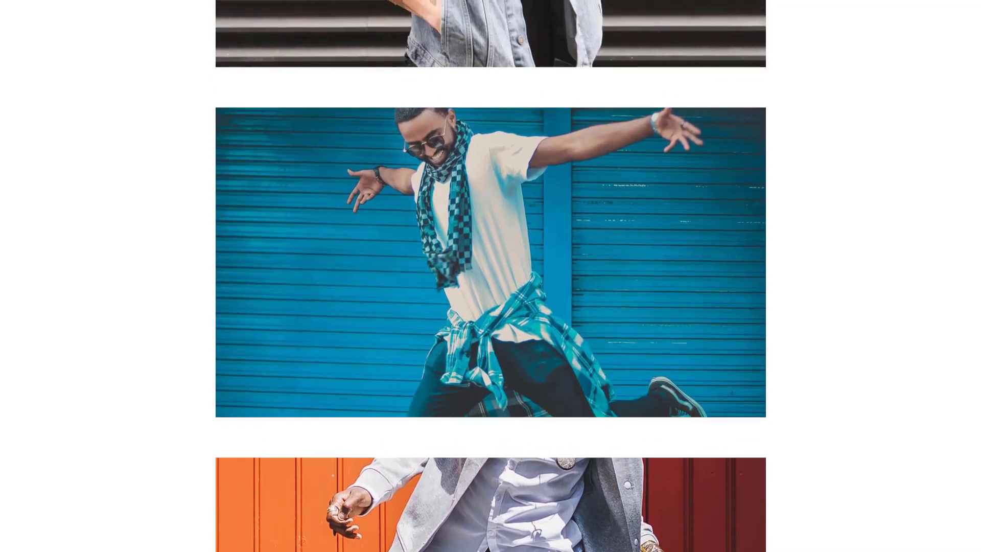
key("Escape")
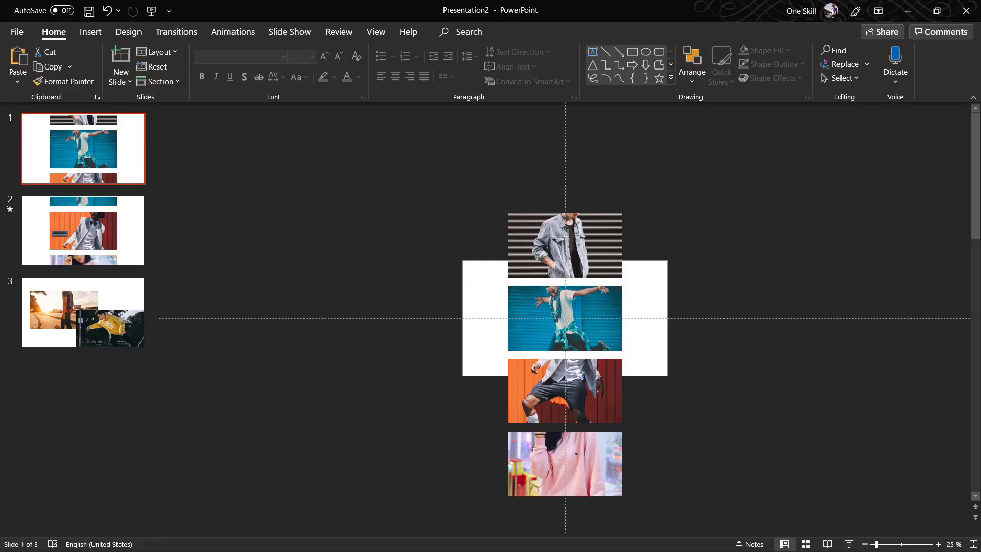
Select slide 2 in the slide thumbnail pane.
left_click(108, 229)
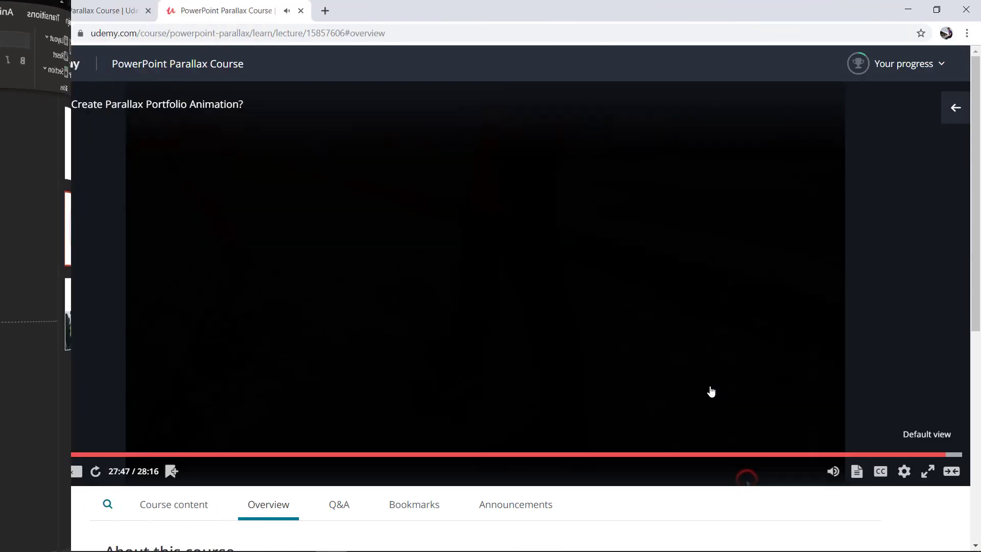